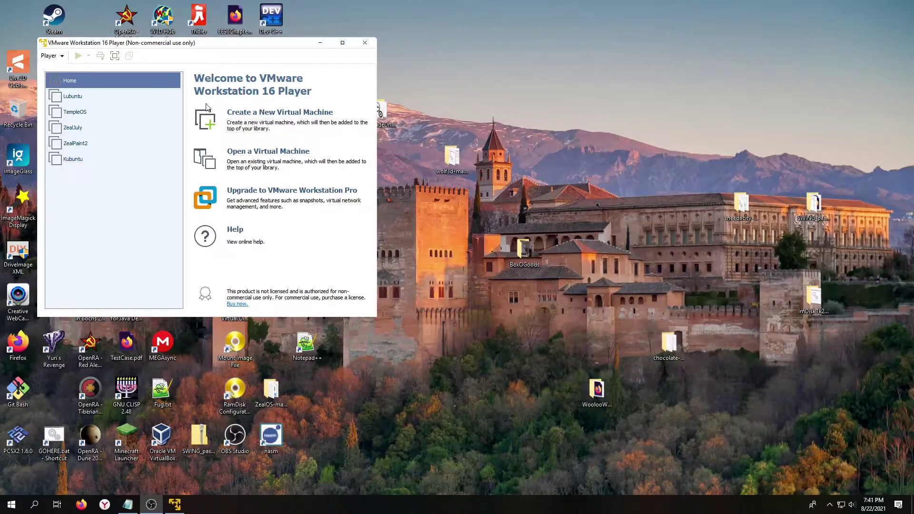
# - Move the VMware Player window right and down, then launch Firefox
pyautogui.moveTo(190, 46); pyautogui.dragTo(245, 57)
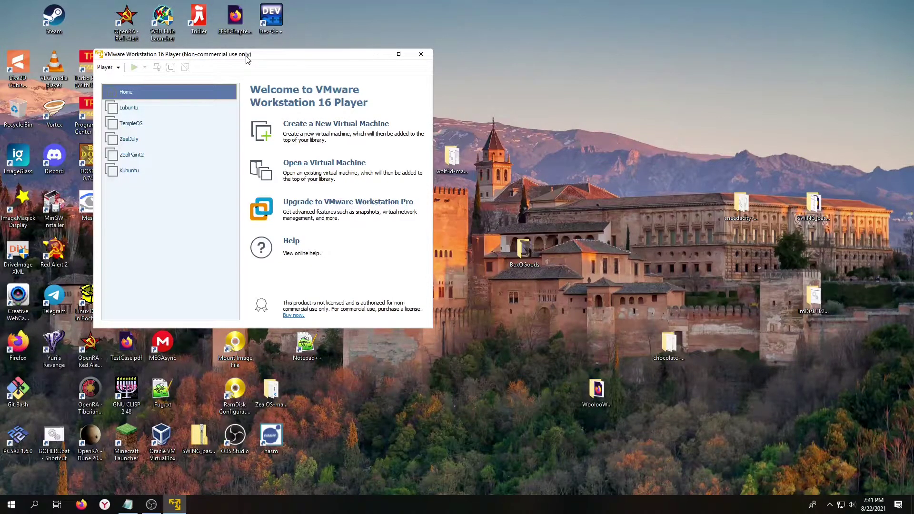
pyautogui.click(81, 504)
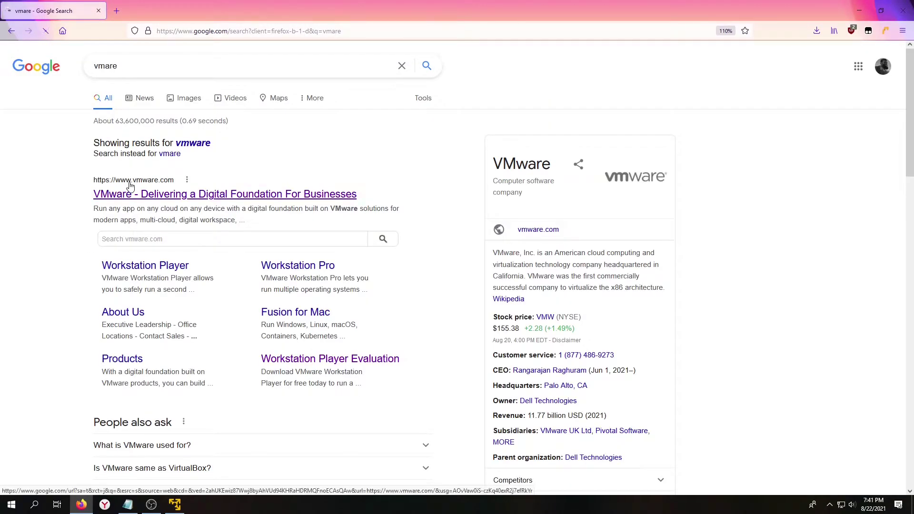
# - Glance at vmware.com, then search Google for 'vmare workstation player'
pyautogui.click(130, 188)
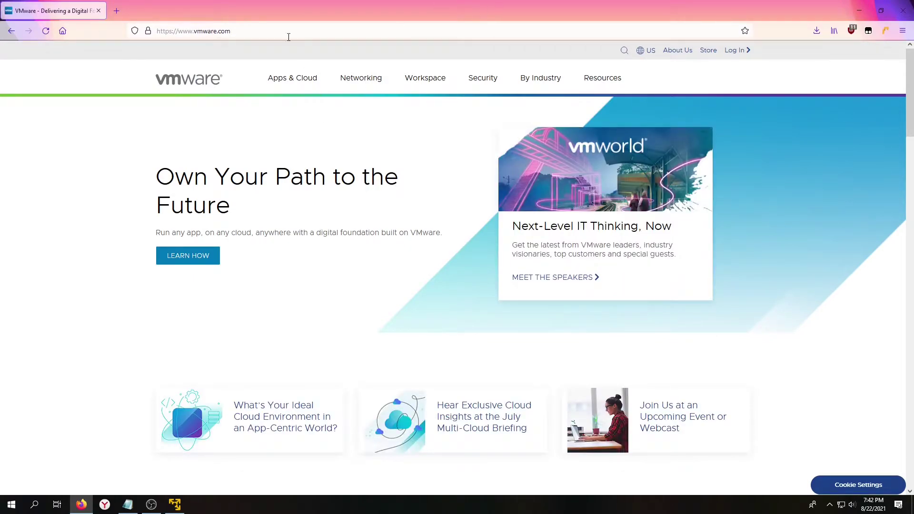
pyautogui.click(11, 31)
pyautogui.click(190, 72)
pyautogui.write('workstation player')
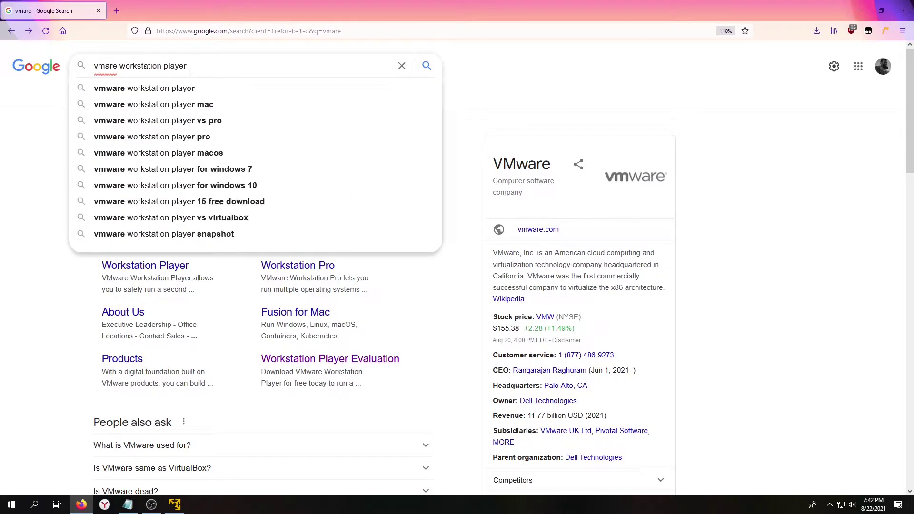
pyautogui.press('Return')
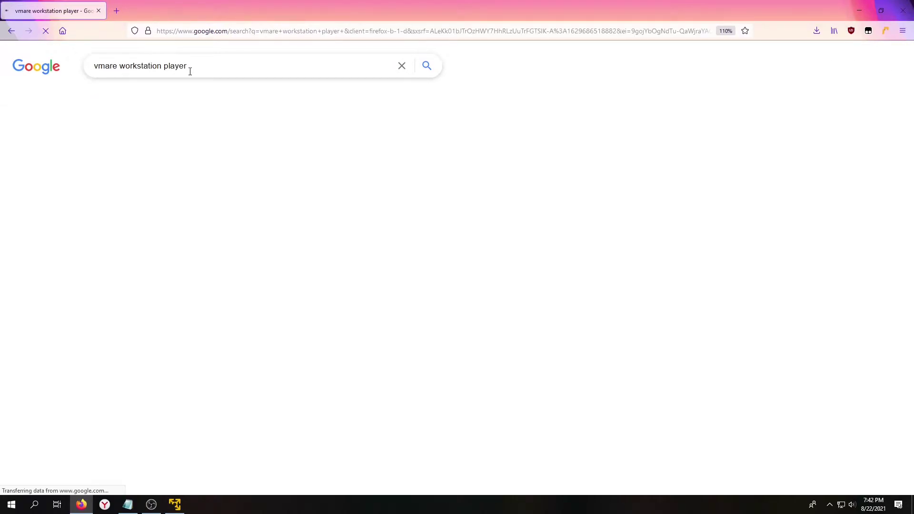
# - On the Download VMware Workstation Player page, start the Windows 16.0 download and cancel saving
pyautogui.click(156, 189)
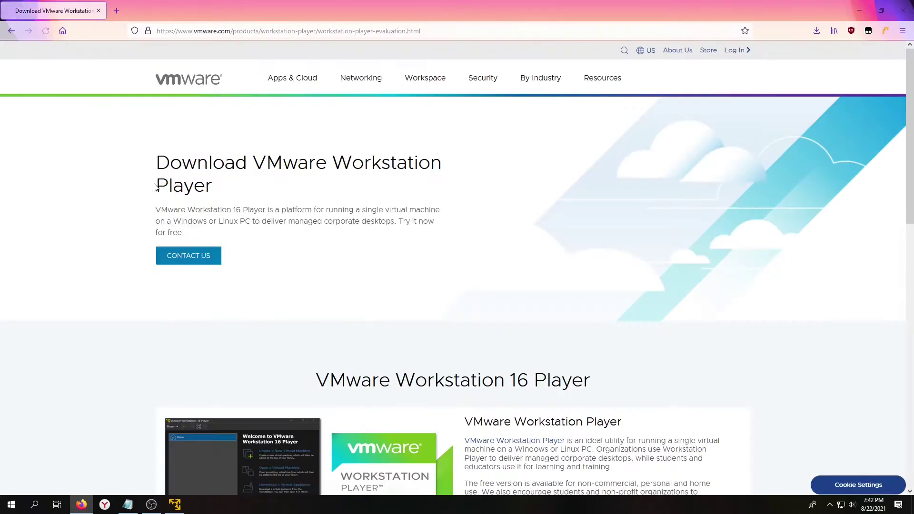
pyautogui.scroll(-5, 256, 240)
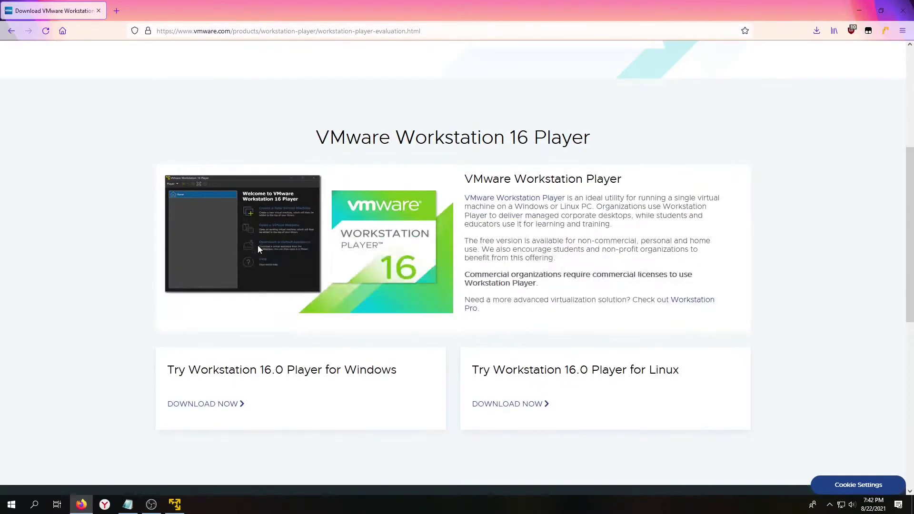
pyautogui.click(216, 407)
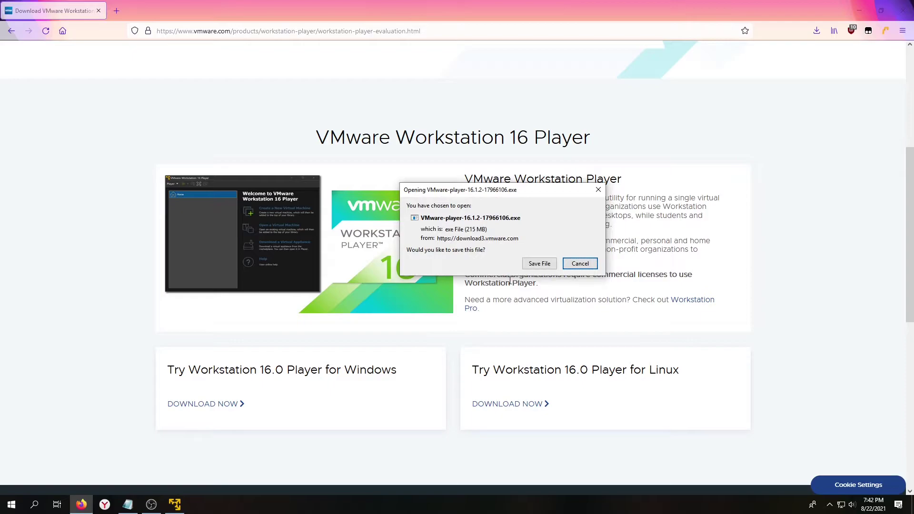
pyautogui.click(580, 263)
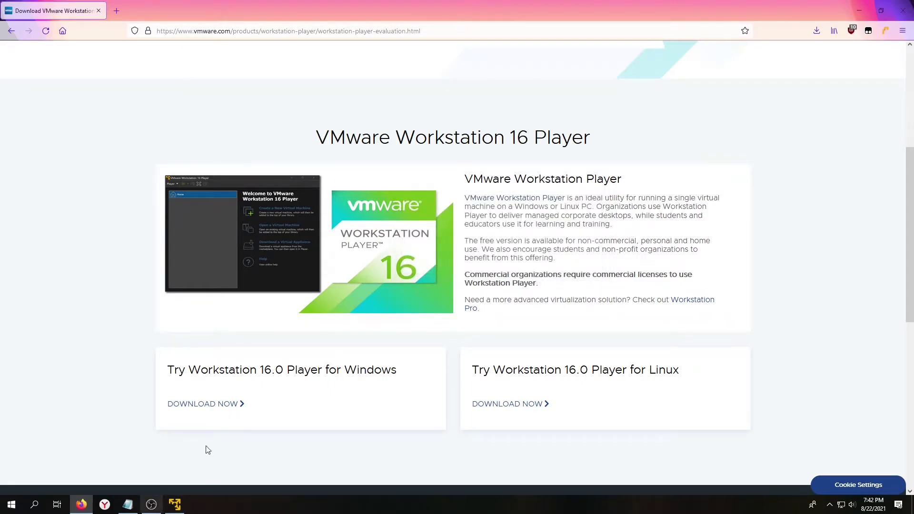
# - Restore VMware Player, then open and close the new virtual machine wizard
pyautogui.click(177, 504)
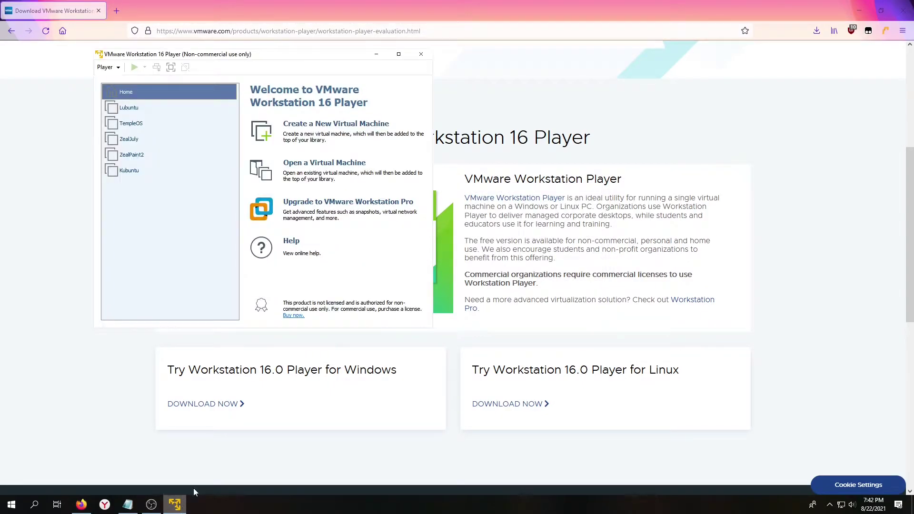
pyautogui.click(308, 125)
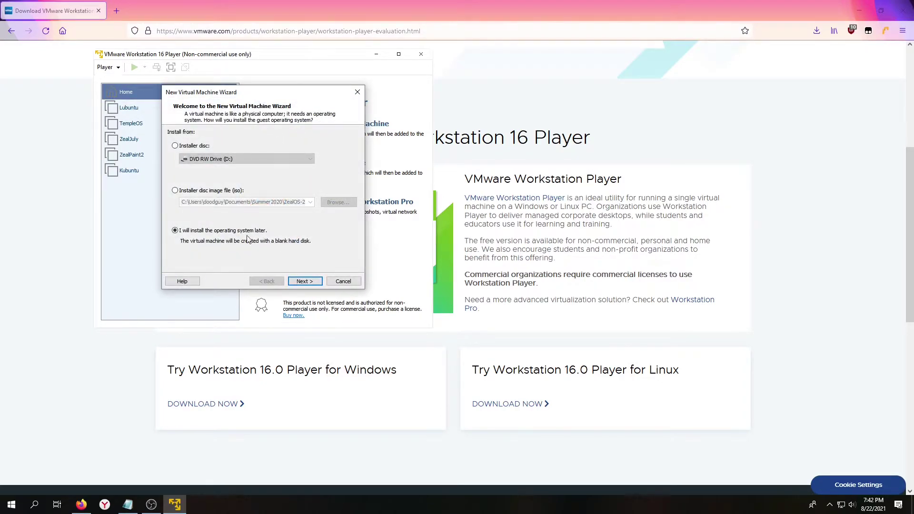
pyautogui.click(342, 282)
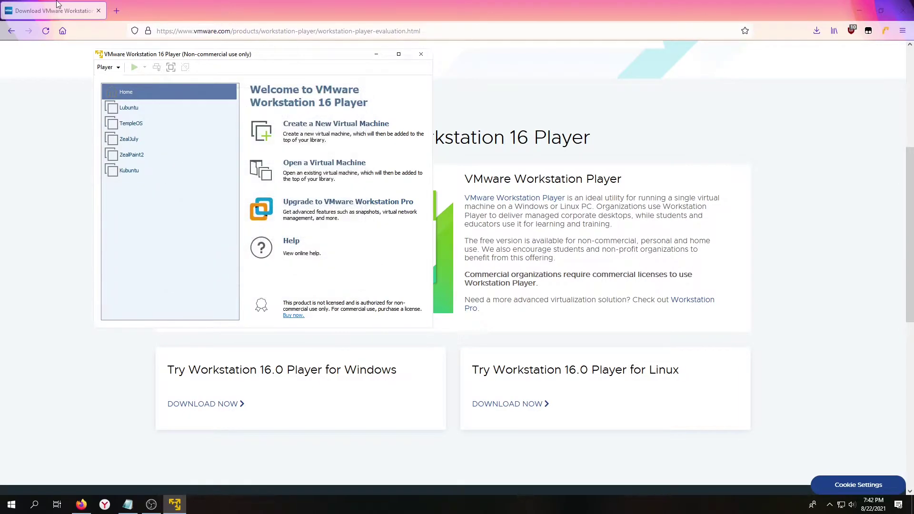
# - In a new tab, search Google for Lubuntu, switching to the corrected spelling results
pyautogui.click(116, 11)
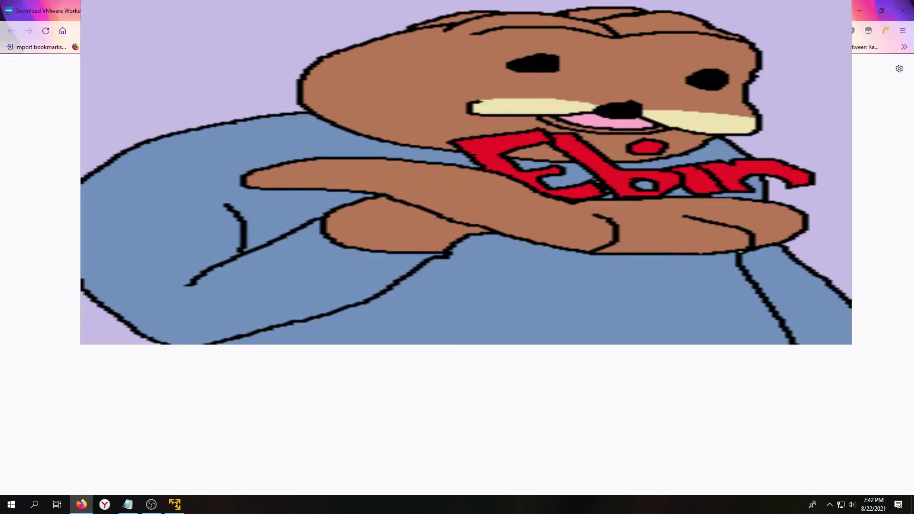
pyautogui.press('Return')
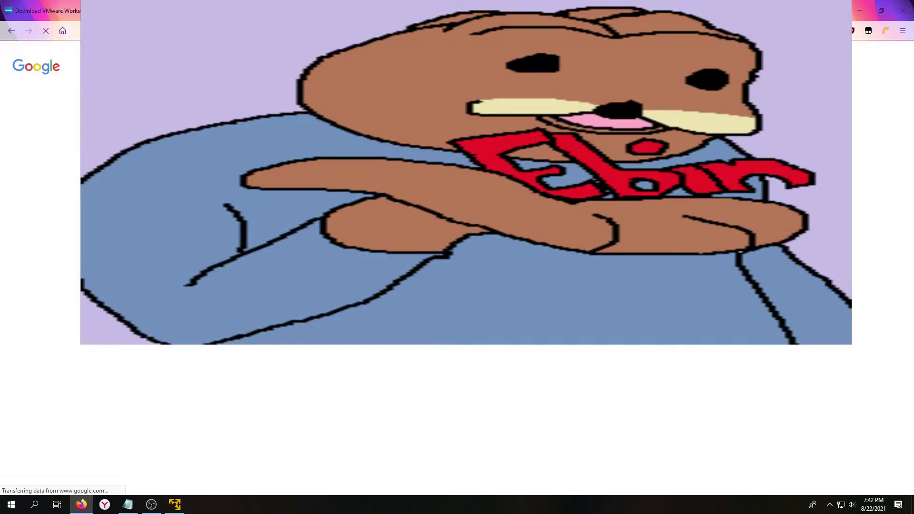
pyautogui.scroll(-10, 457, 285)
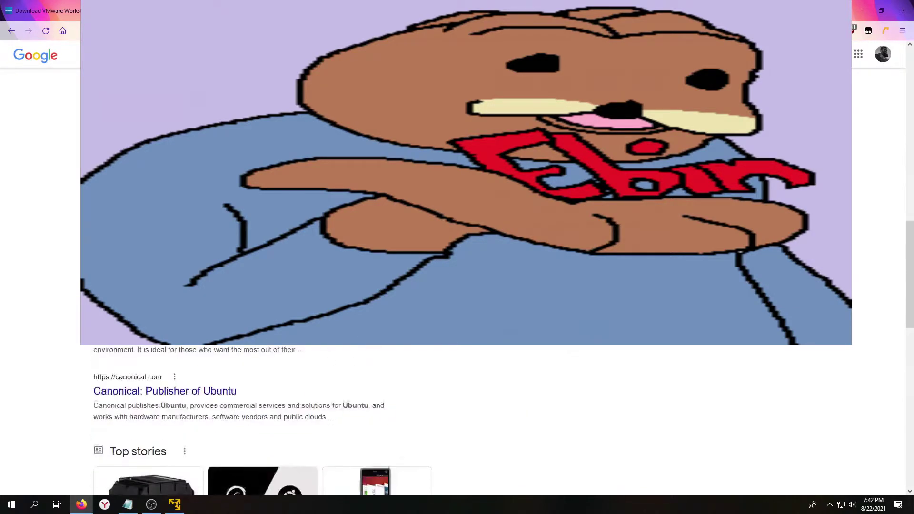
pyautogui.scroll(-5, 119, 144)
pyautogui.scroll(20, 119, 144)
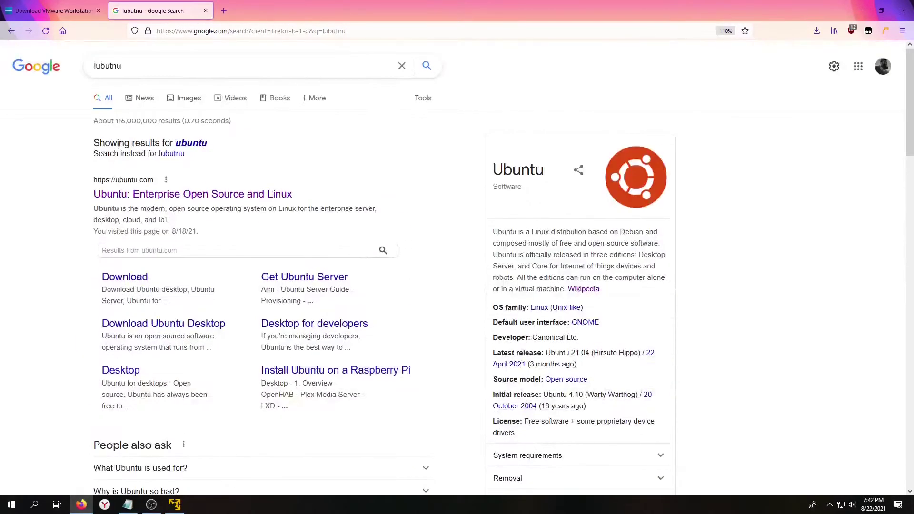
pyautogui.click(171, 153)
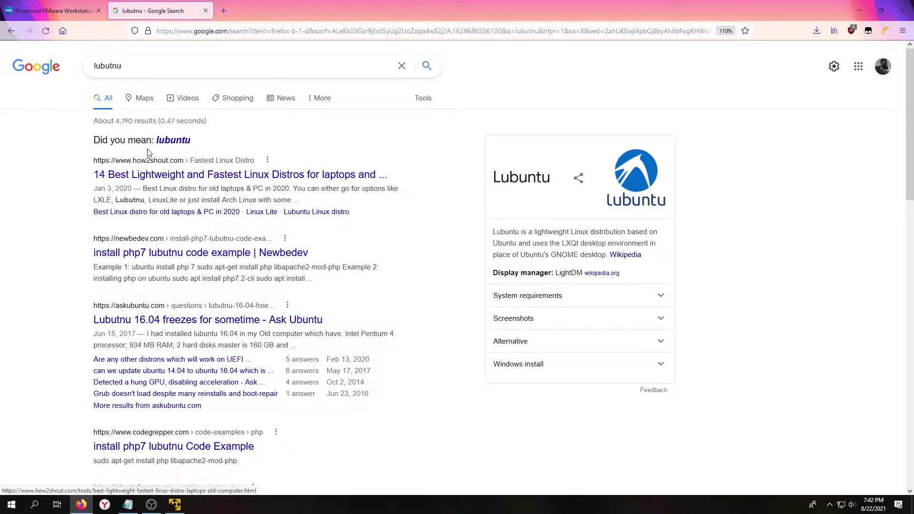
pyautogui.click(160, 143)
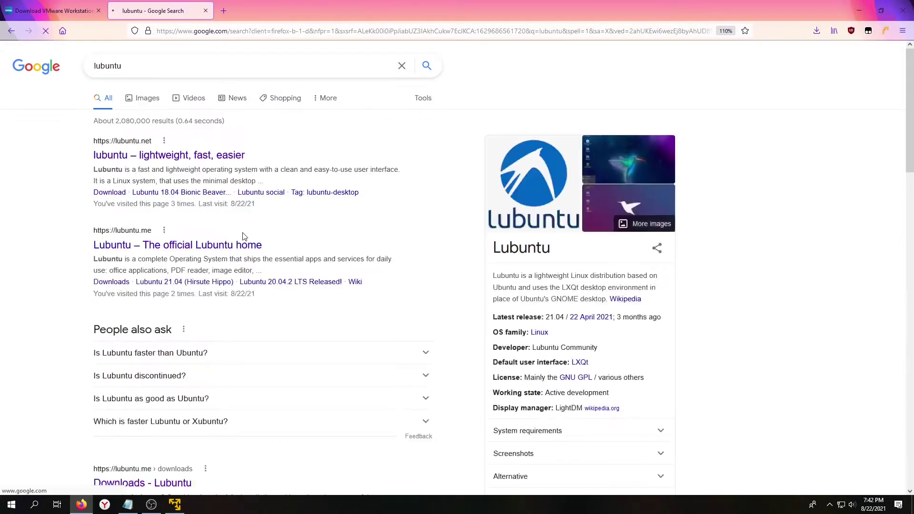
# - Open lubuntu.me's downloads page, then bring VMware Player to the front
pyautogui.click(124, 247)
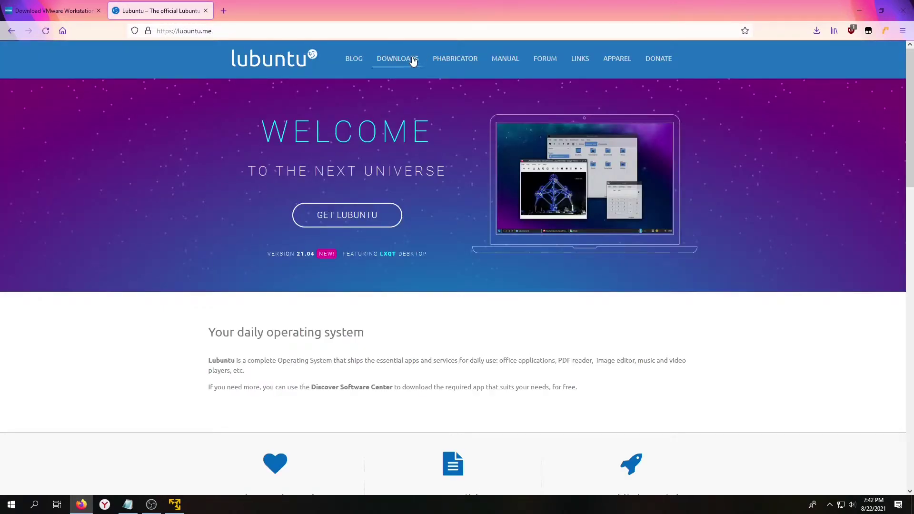
pyautogui.click(412, 61)
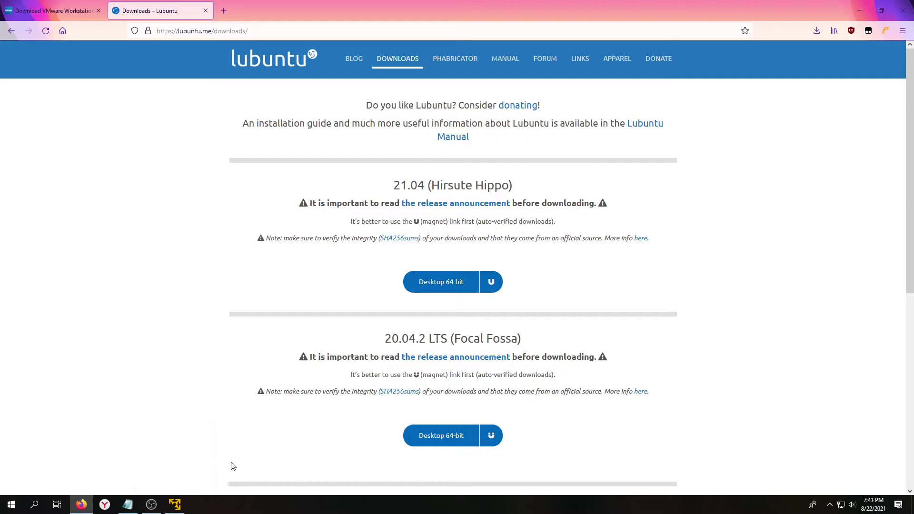
pyautogui.click(176, 503)
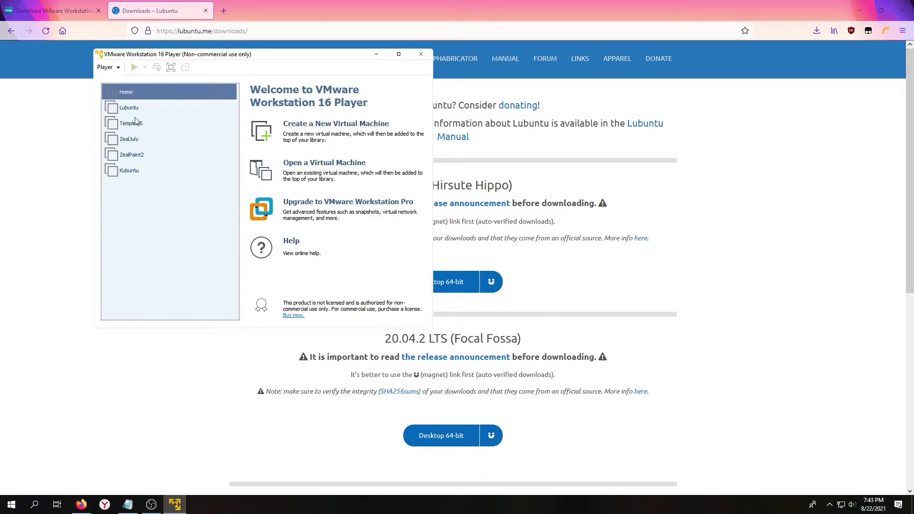
# - Start a new VM from disc image lubuntu-21.04-desktop-amd64.iso in Downloads\TriblerDownloads
pyautogui.click(309, 125)
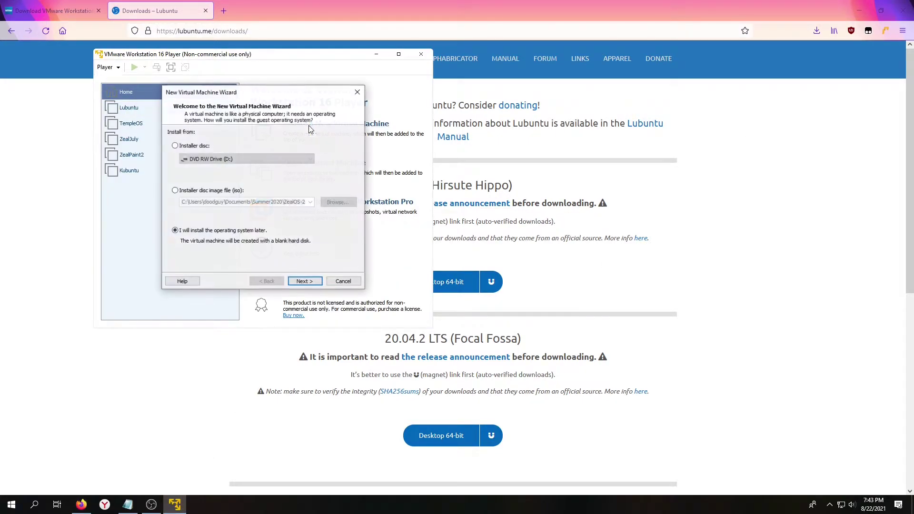
pyautogui.moveTo(271, 94); pyautogui.dragTo(524, 102)
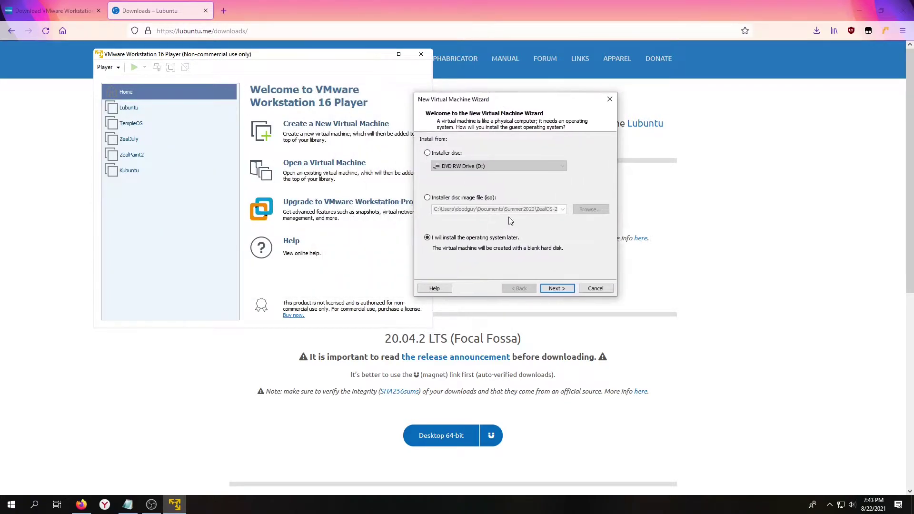
pyautogui.click(427, 198)
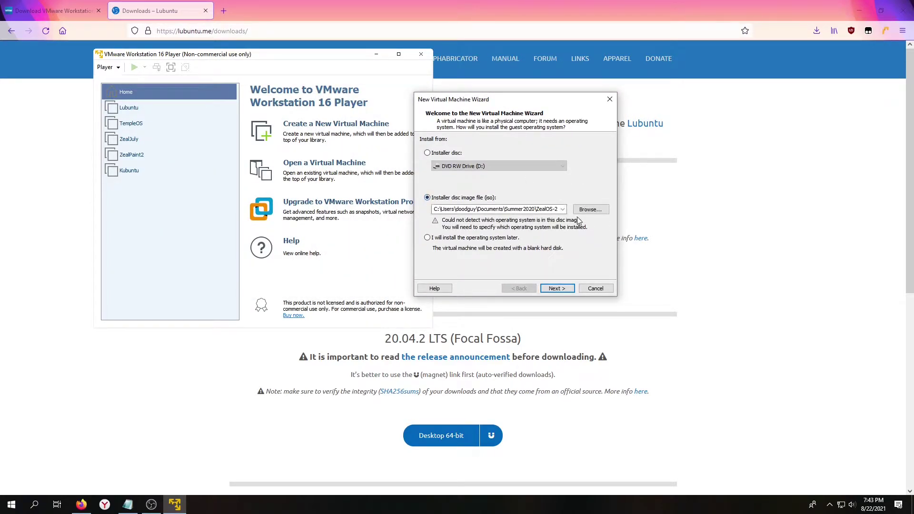
pyautogui.click(596, 213)
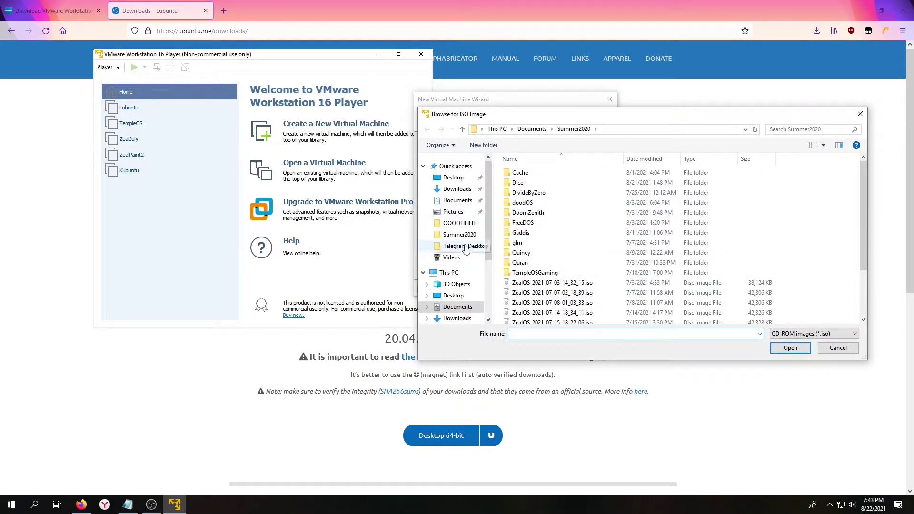
pyautogui.click(452, 190)
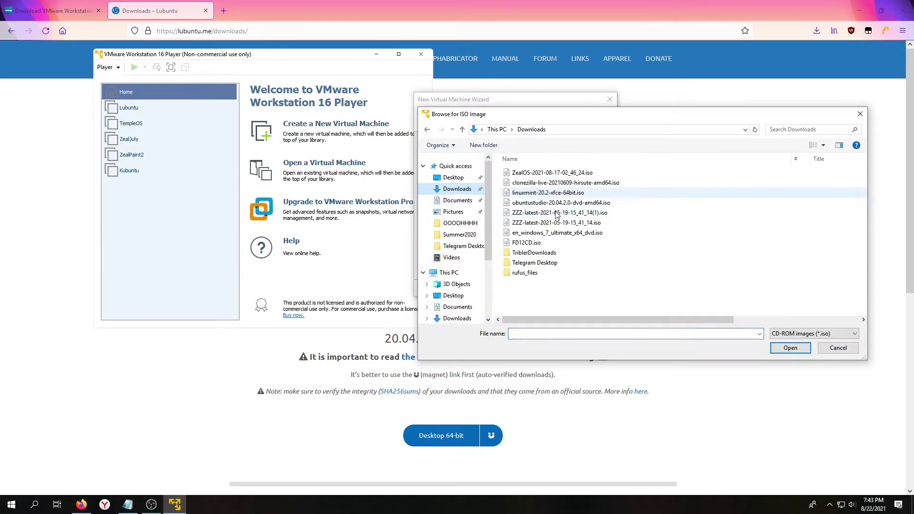
pyautogui.doubleClick(543, 253)
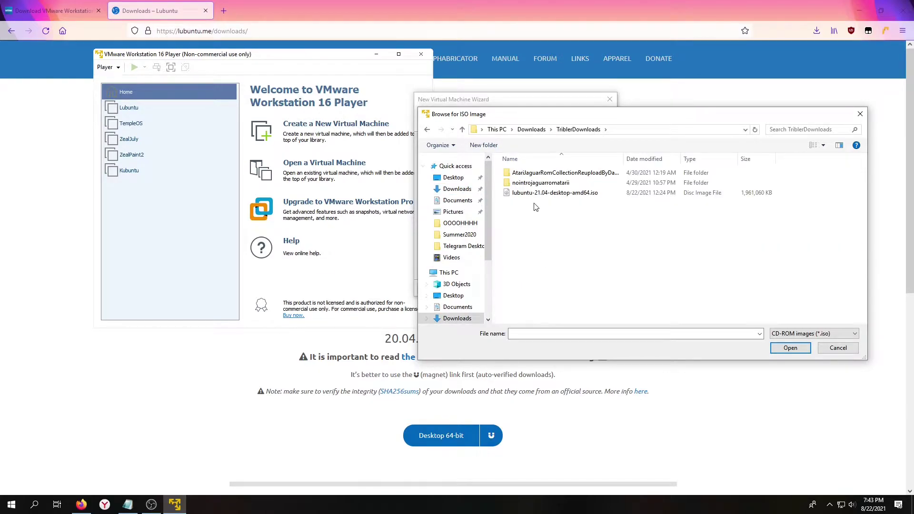
pyautogui.click(539, 196)
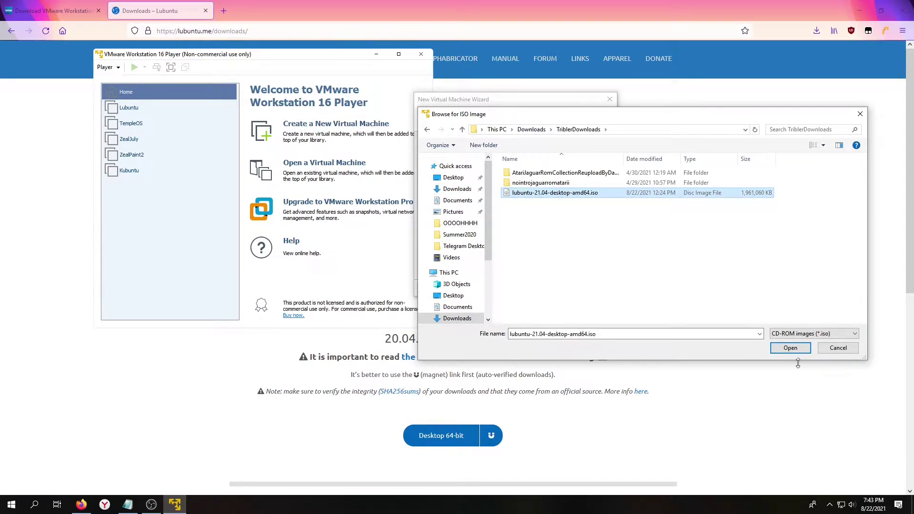
pyautogui.click(790, 348)
# - Keep Linux Ubuntu 64-bit as the guest version and name the VM LubuntuDemonstration
pyautogui.click(556, 289)
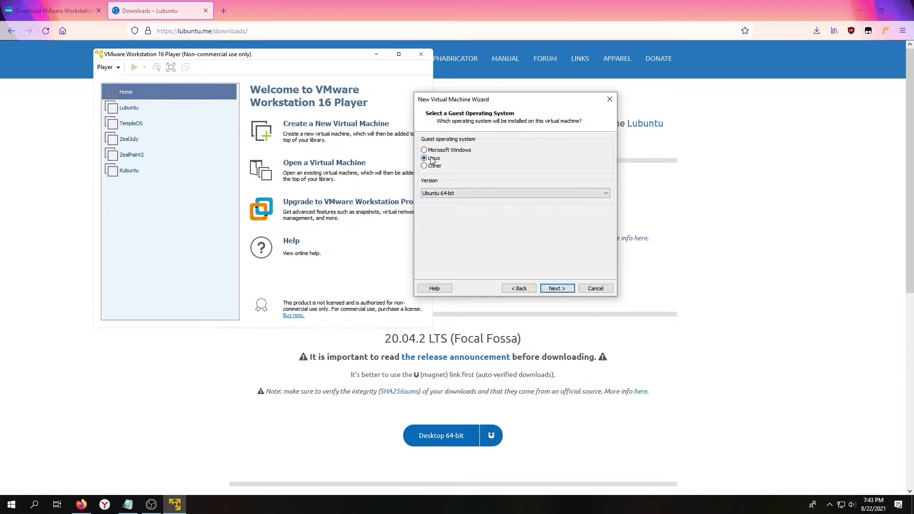
pyautogui.click(458, 193)
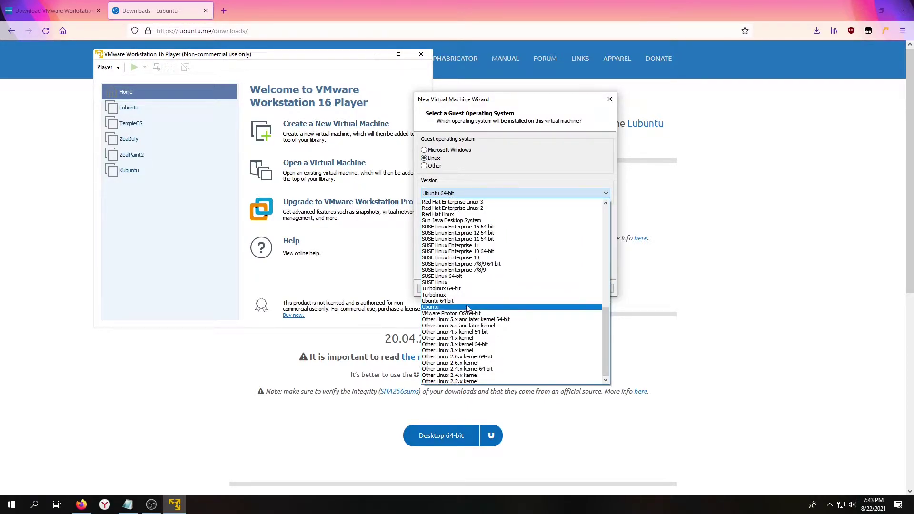
pyautogui.click(491, 193)
pyautogui.click(556, 289)
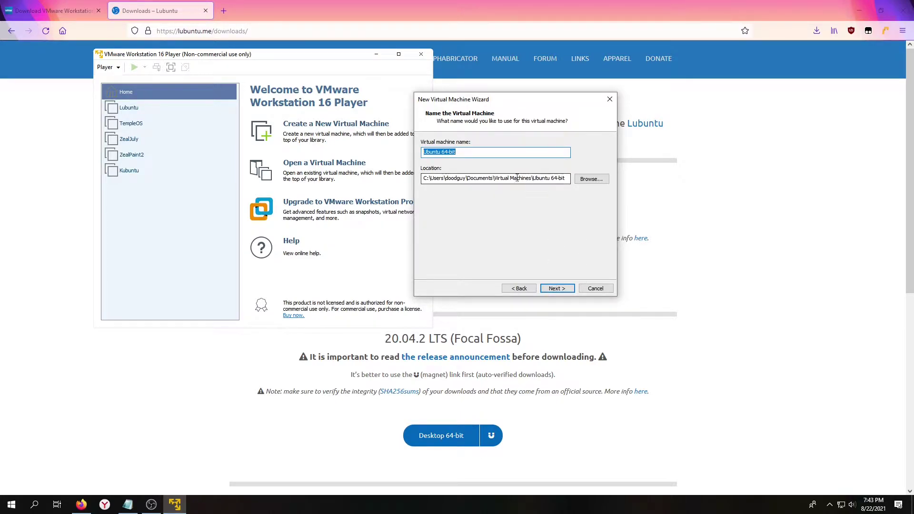
pyautogui.write('LubuntuDemon')
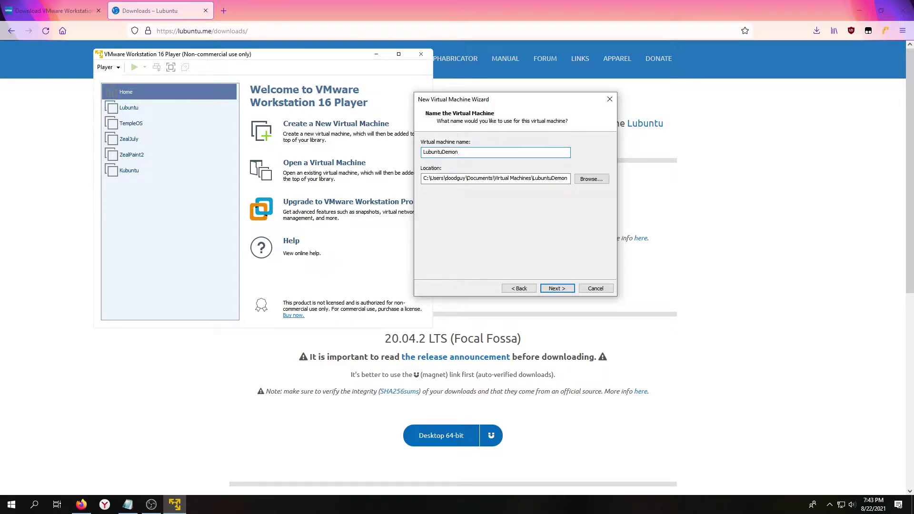
pyautogui.write('stration')
pyautogui.click(557, 288)
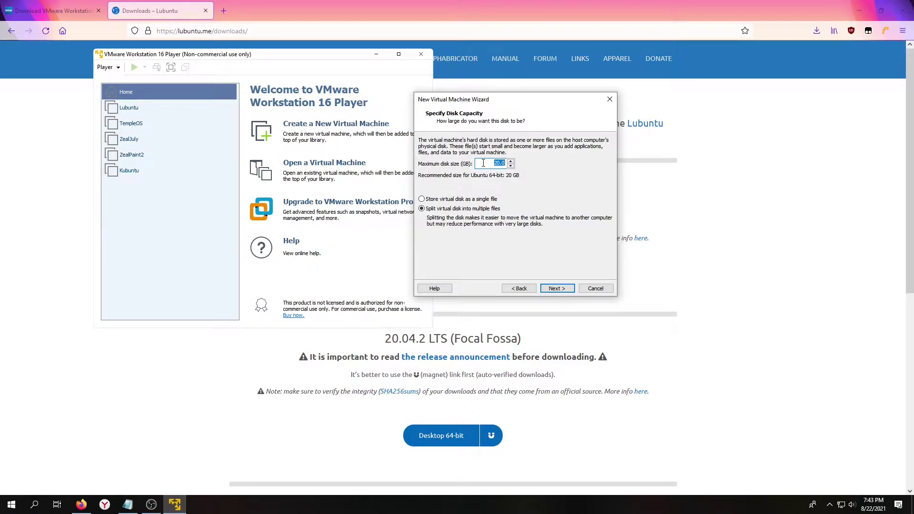
# - Raise the maximum disk size to 40 GB, stored as a single file, and continue
pyautogui.click(511, 162)
pyautogui.click(511, 162)
pyautogui.click(510, 162)
pyautogui.click(510, 162)
pyautogui.click(510, 161)
pyautogui.click(510, 162)
pyautogui.click(421, 199)
pyautogui.click(554, 288)
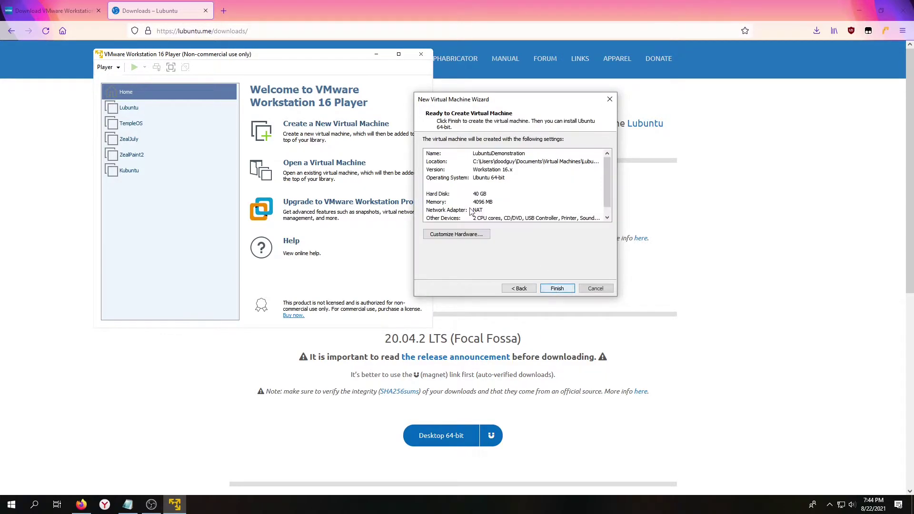
# - Set the VM's memory to 6000 MB in the hardware settings
pyautogui.click(484, 236)
pyautogui.moveTo(520, 36); pyautogui.dragTo(227, 81)
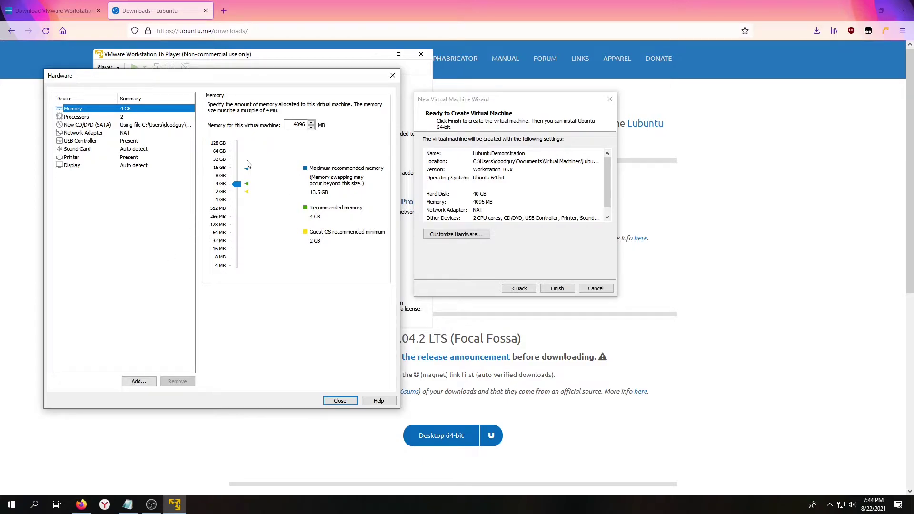
pyautogui.moveTo(238, 185); pyautogui.dragTo(247, 180)
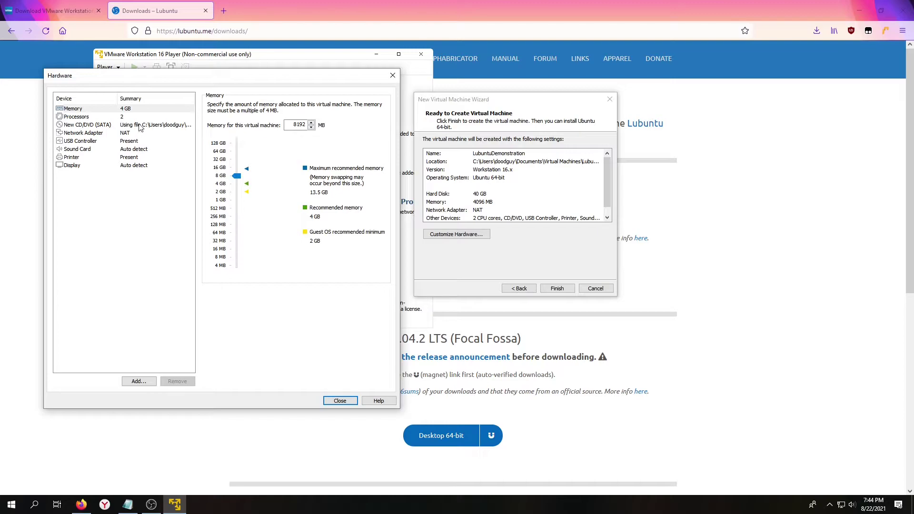
pyautogui.moveTo(236, 176); pyautogui.dragTo(237, 180)
pyautogui.doubleClick(298, 125)
pyautogui.write('6000')
pyautogui.press('Return')
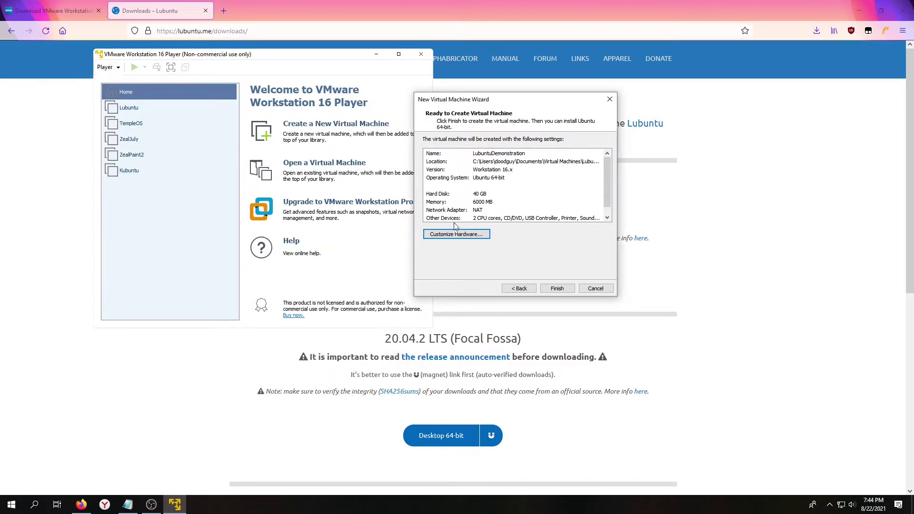
# - Set the number of processor cores to 4 in the hardware settings and close them
pyautogui.click(478, 234)
pyautogui.moveTo(499, 37); pyautogui.dragTo(182, 66)
pyautogui.click(99, 97)
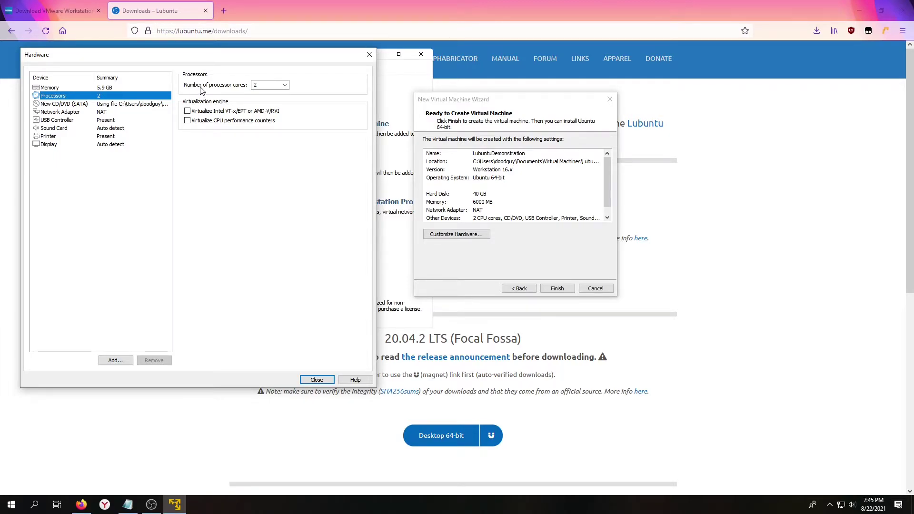
pyautogui.click(285, 85)
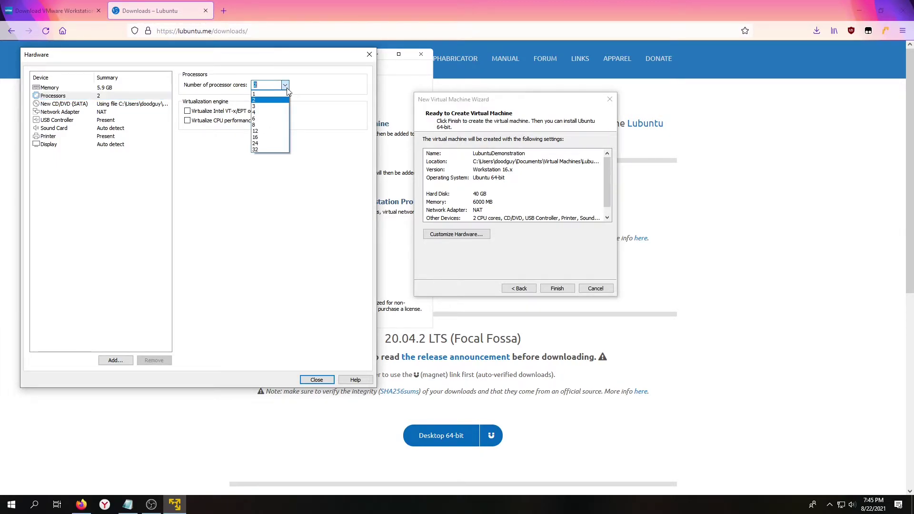
pyautogui.click(259, 112)
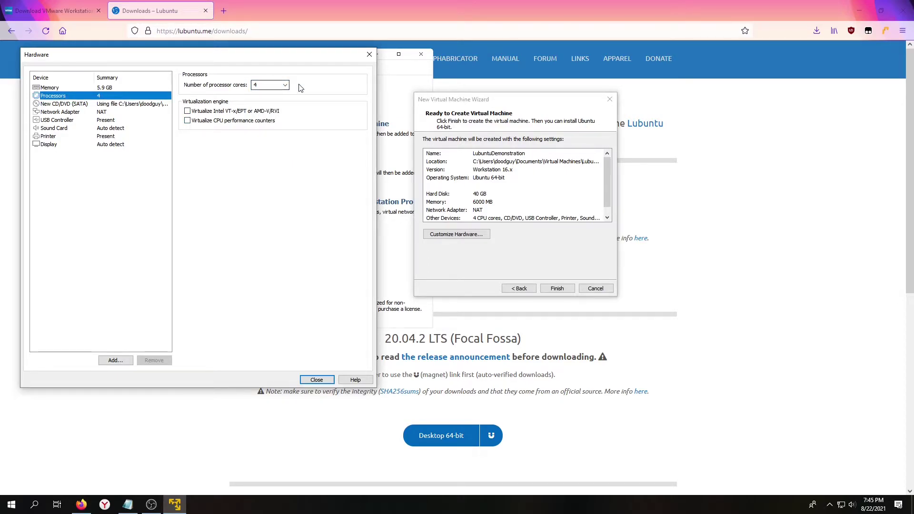
pyautogui.click(285, 85)
pyautogui.click(337, 84)
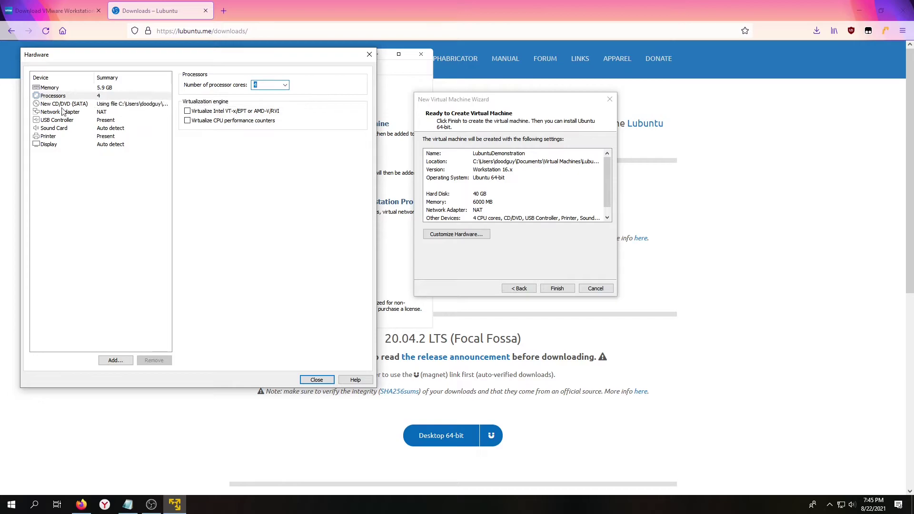
pyautogui.click(316, 380)
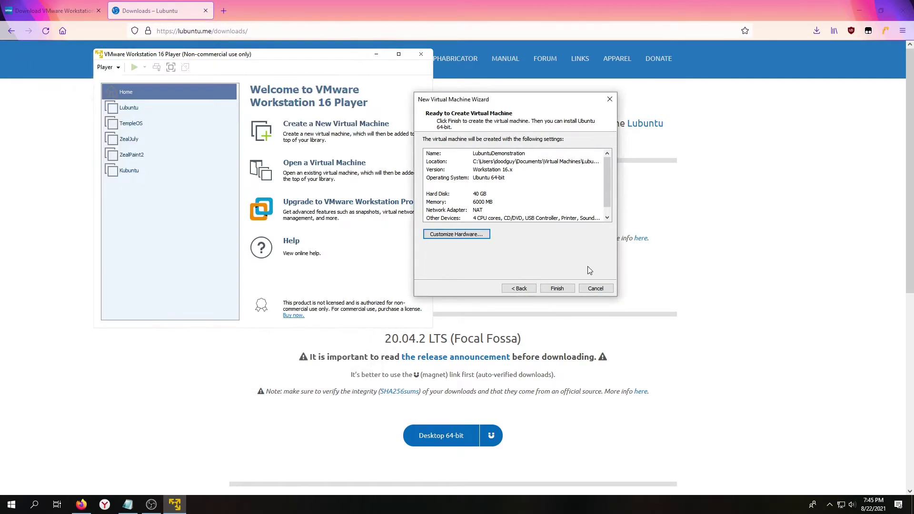
# - Finish creating LubuntuDemonstration and power it on
pyautogui.click(556, 288)
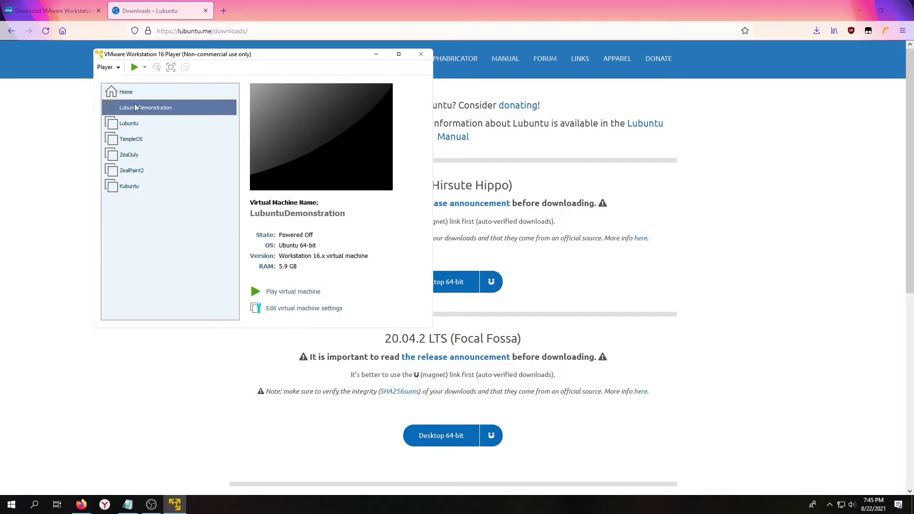
pyautogui.doubleClick(157, 107)
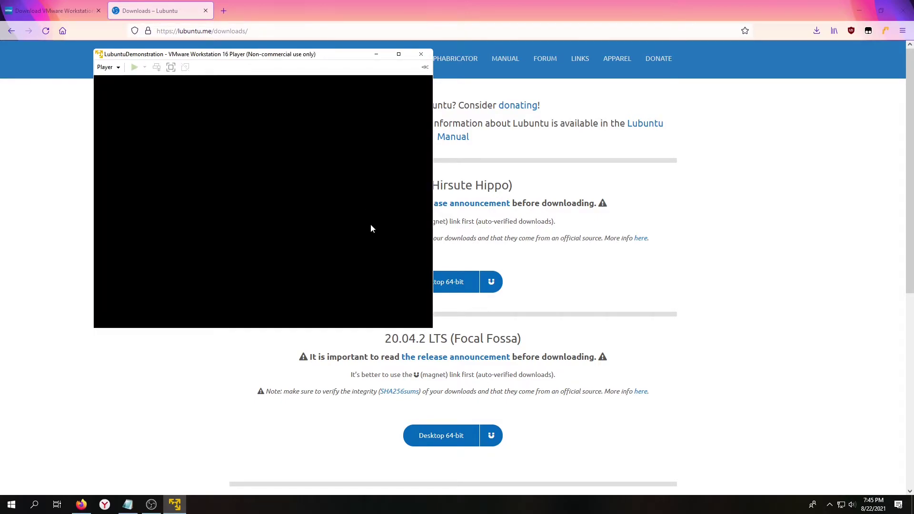
pyautogui.click(392, 56)
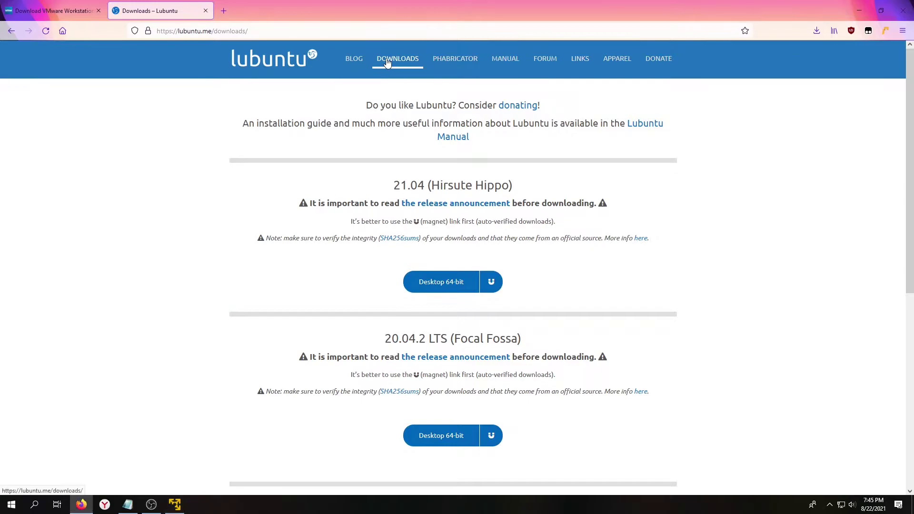
pyautogui.click(174, 504)
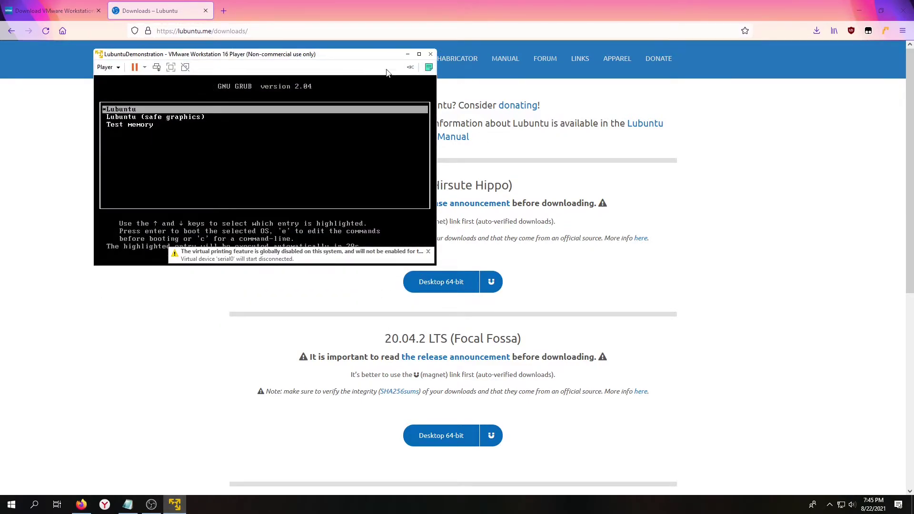
# - Maximize the VM window and boot the default Lubuntu live entry
pyautogui.click(421, 56)
pyautogui.click(506, 201)
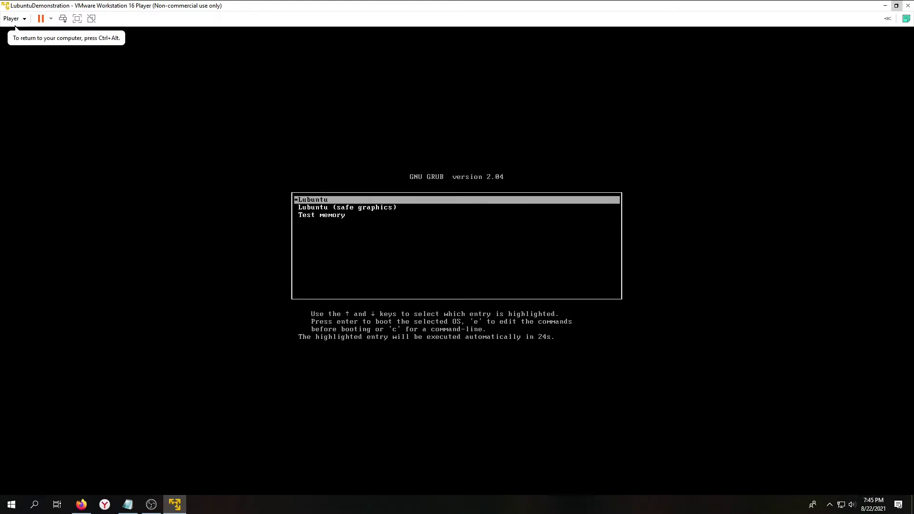
pyautogui.press('Return')
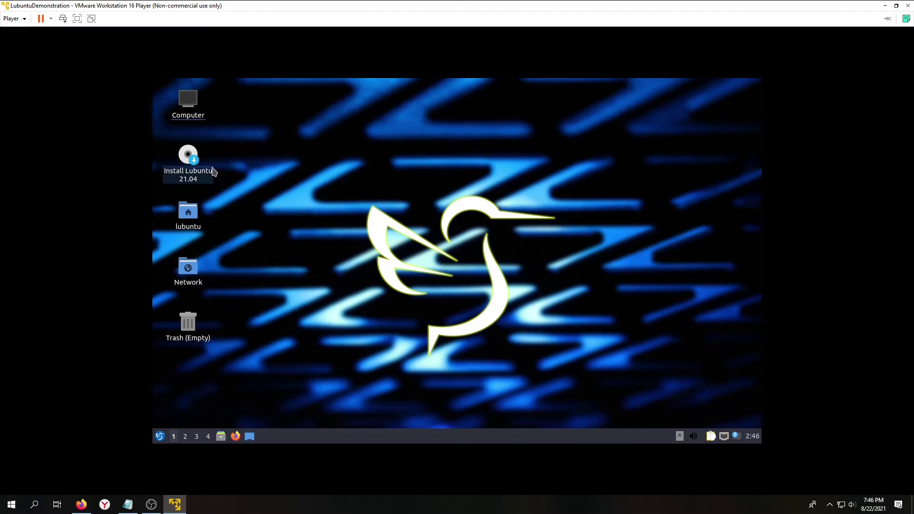
# - Launch Install Lubuntu 21.04, keep Los Angeles and English (US) keyboard, and choose Erase disk
pyautogui.click(196, 175)
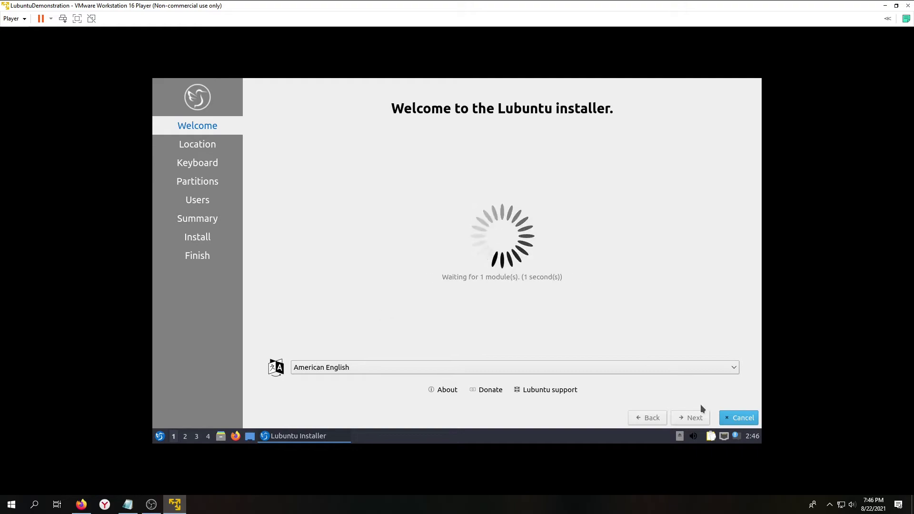
pyautogui.click(691, 417)
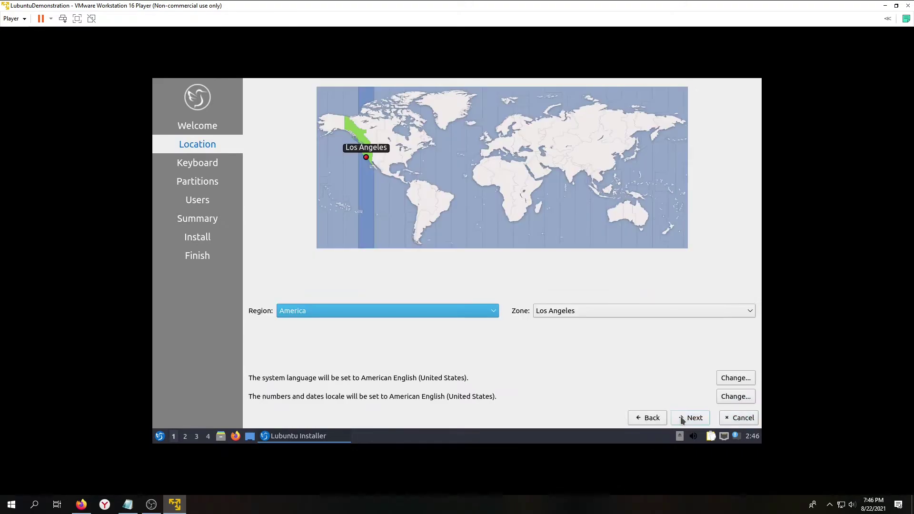
pyautogui.click(690, 417)
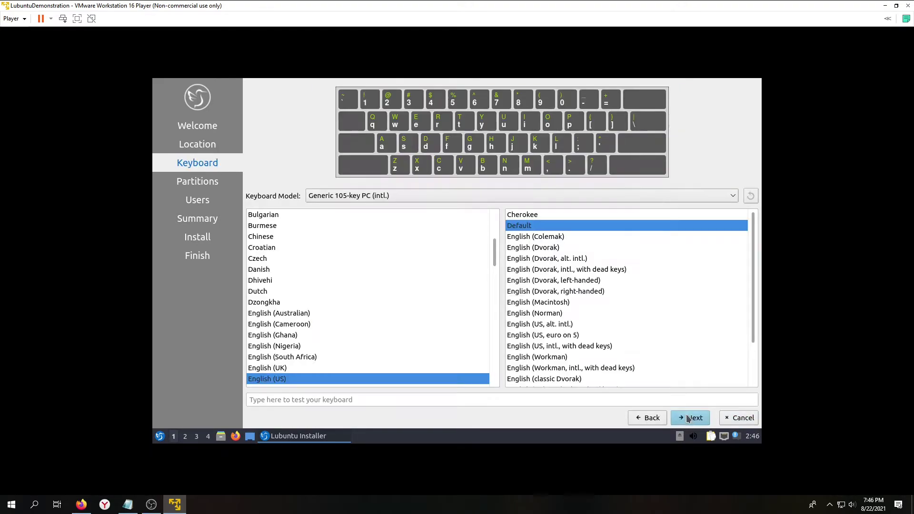
pyautogui.click(690, 417)
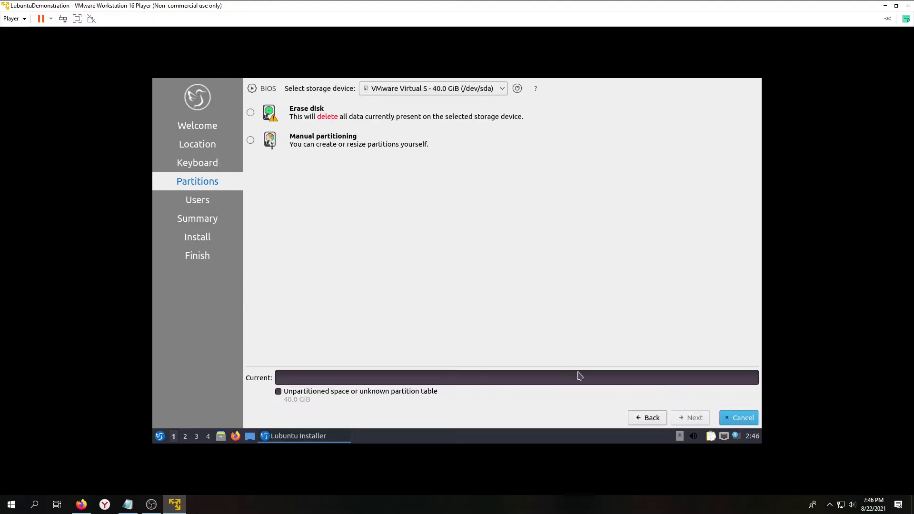
pyautogui.click(250, 112)
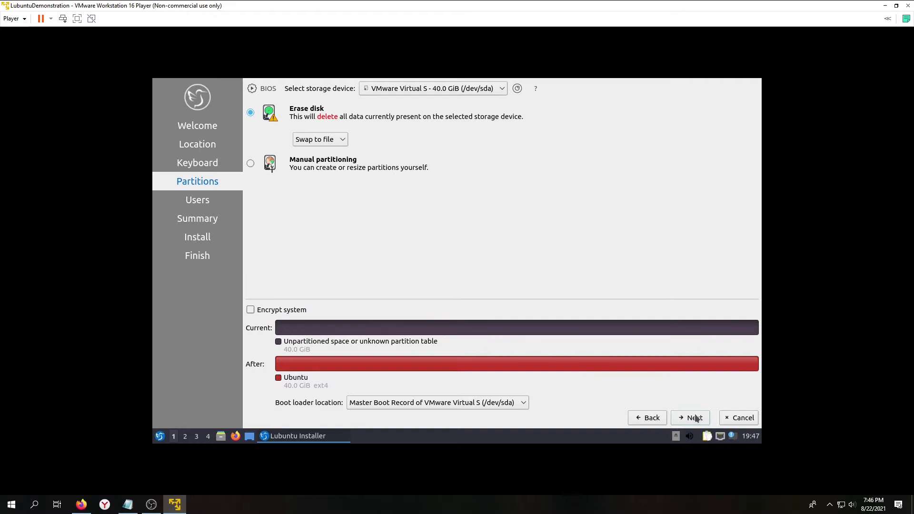
pyautogui.click(691, 418)
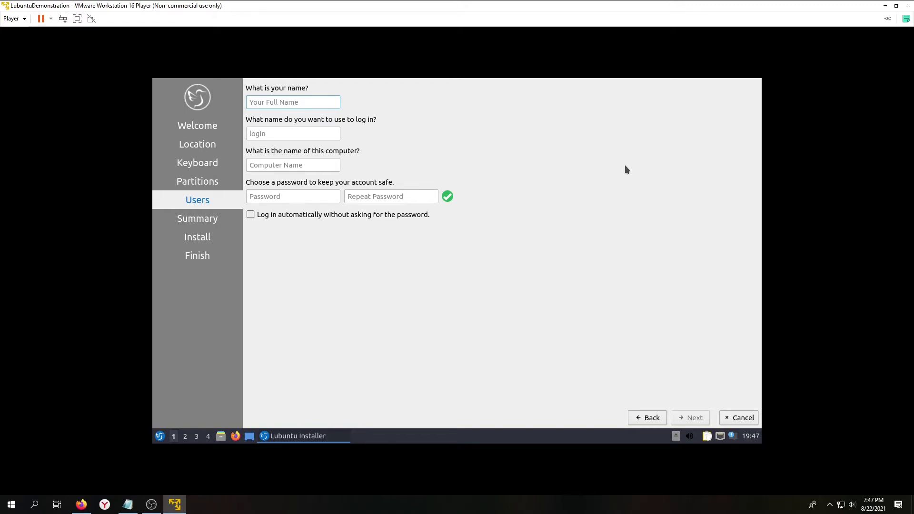
# - Enter the user's full name and replace the auto-filled computer name with a custom one
pyautogui.write('SharoyVeduchi')
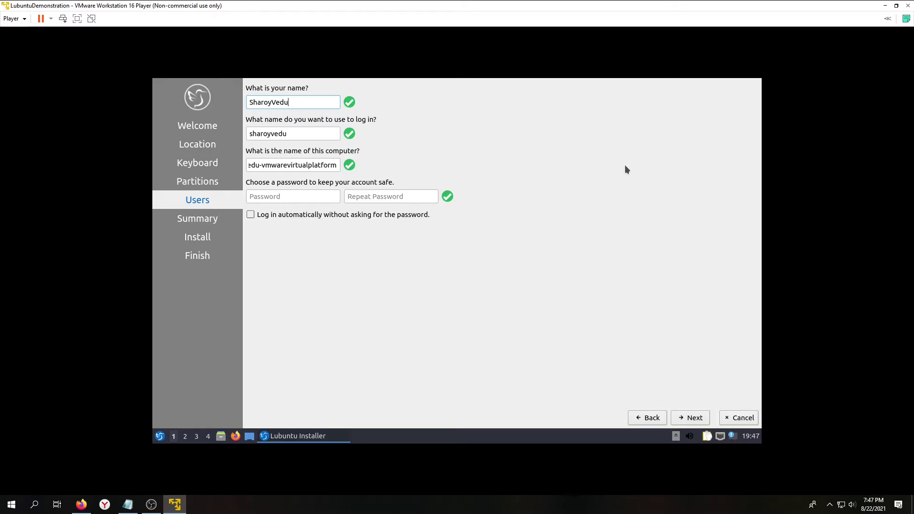
pyautogui.click(280, 170)
pyautogui.hotkey('ctrl', 'a')
pyautogui.press('BackSpace')
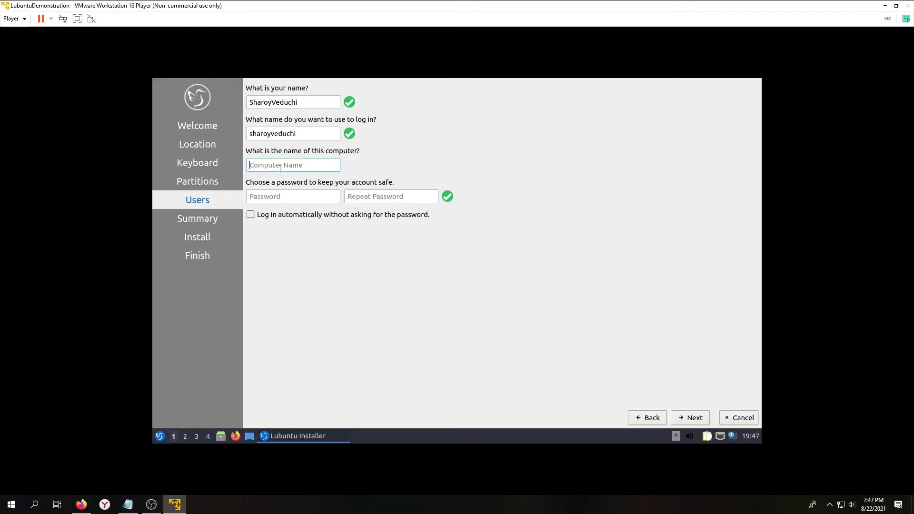
pyautogui.write('sharoyzfriedchicken')
# - Set and confirm the account password, enable automatic login, and continue to the Summary
pyautogui.click(275, 198)
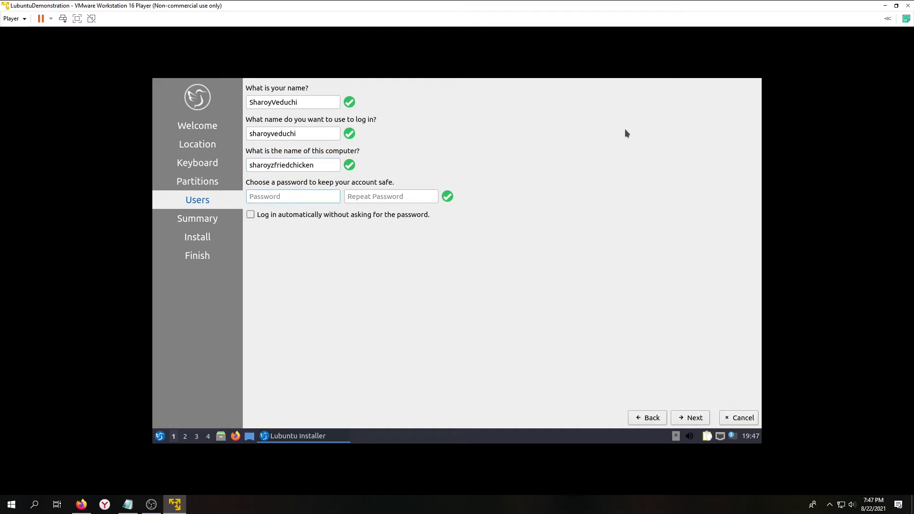
pyautogui.click(263, 212)
pyautogui.write('●')
pyautogui.click(416, 198)
pyautogui.write('●')
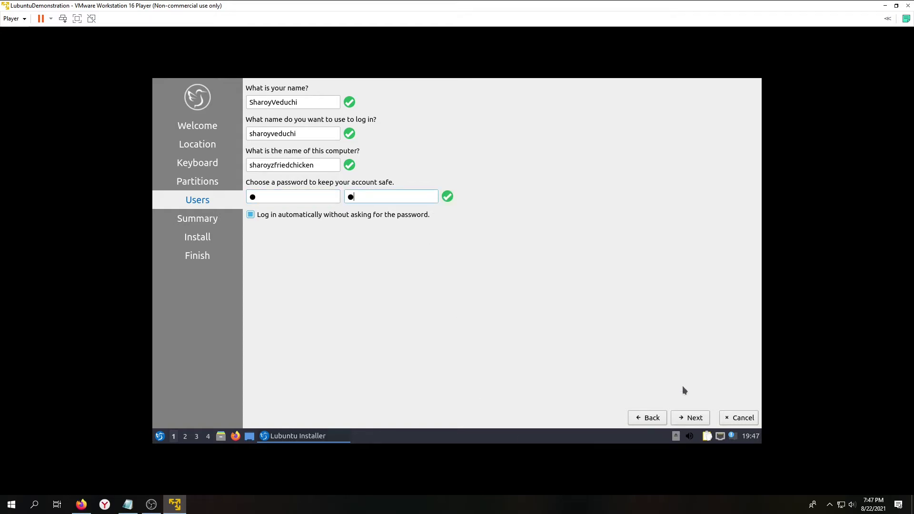
pyautogui.click(688, 418)
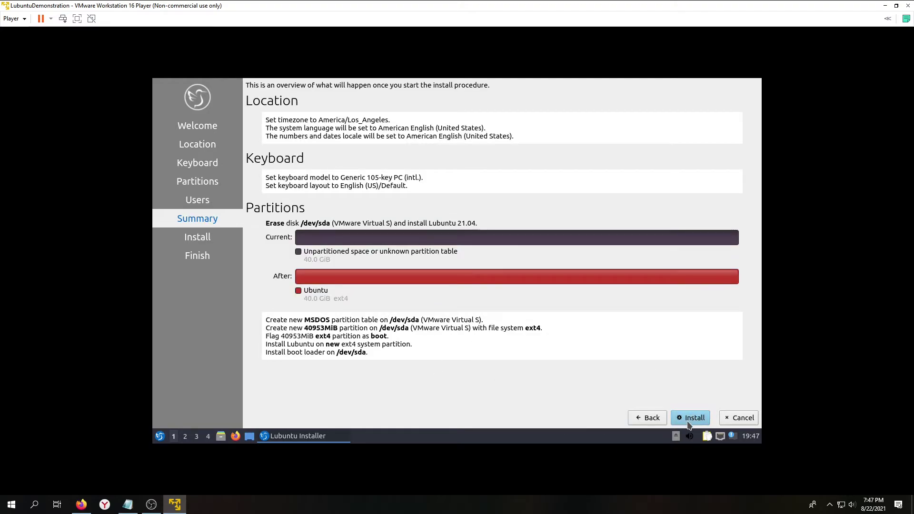
# - Start the Lubuntu install and confirm erasing /dev/sda in the Install now dialog
pyautogui.click(690, 418)
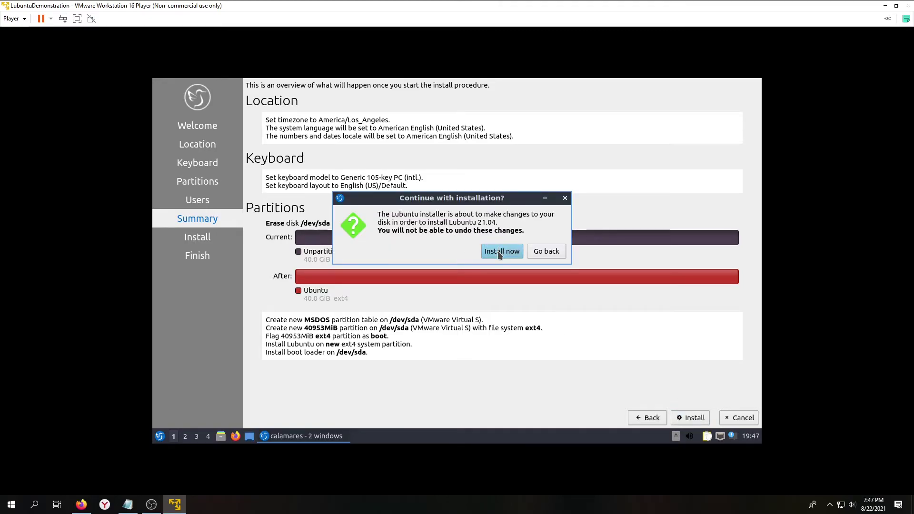
pyautogui.moveTo(433, 200); pyautogui.dragTo(389, 129)
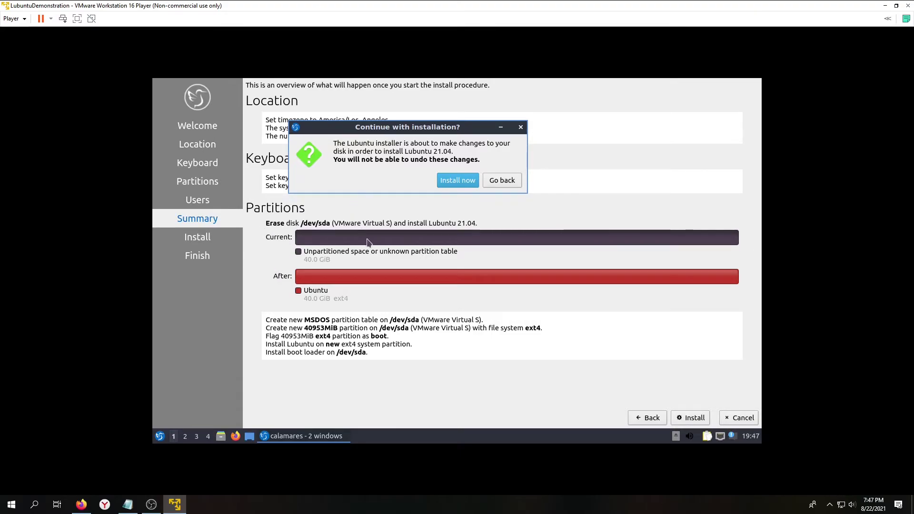
pyautogui.click(452, 180)
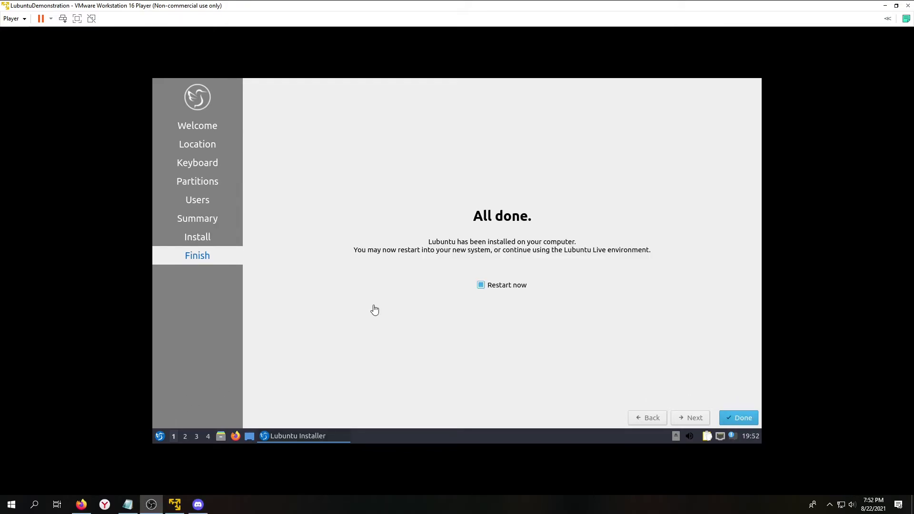
# - Finish the installer with Restart now ticked and confirm the remove-media prompt
pyautogui.click(521, 250)
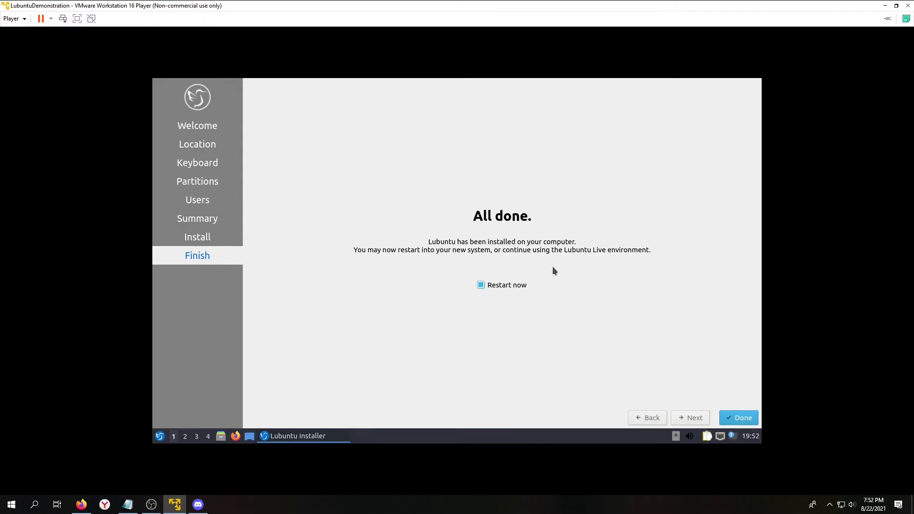
pyautogui.click(735, 417)
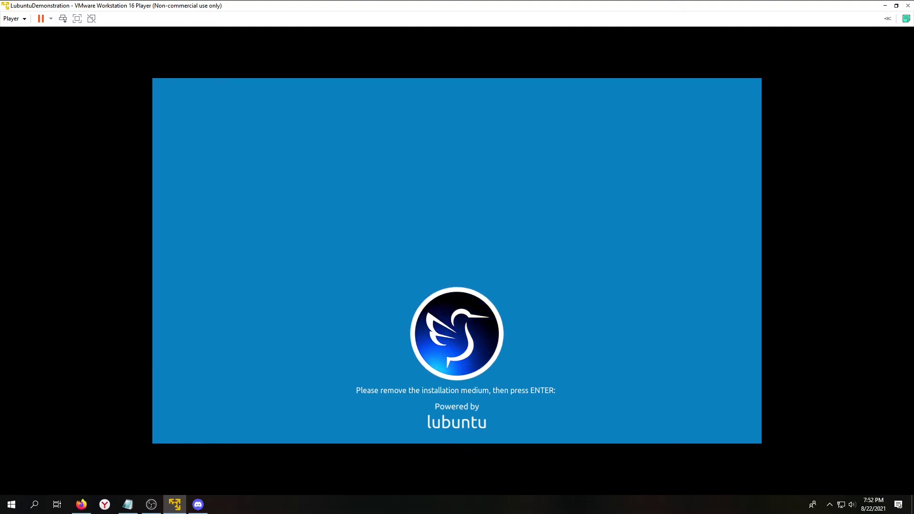
pyautogui.press('Return')
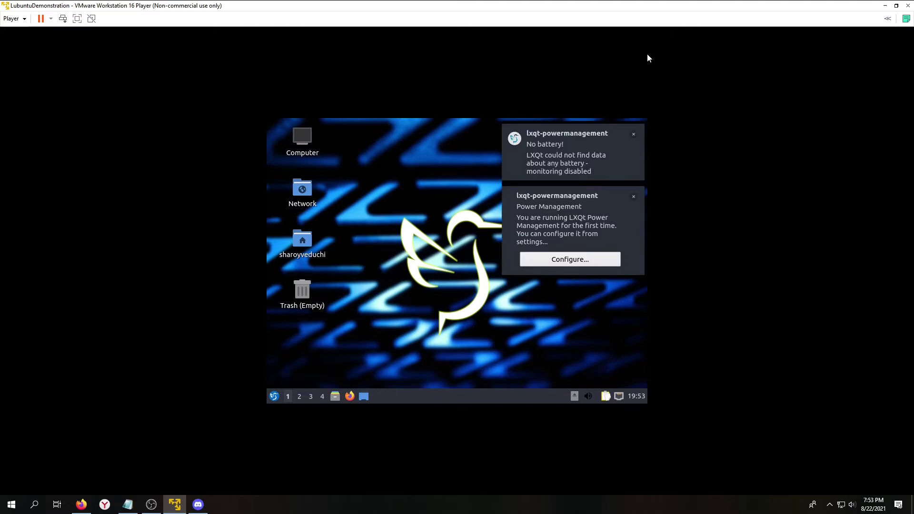
# - Dismiss the no-battery notice and authorize the 202-package Full Upgrade with the sudo password
pyautogui.click(634, 136)
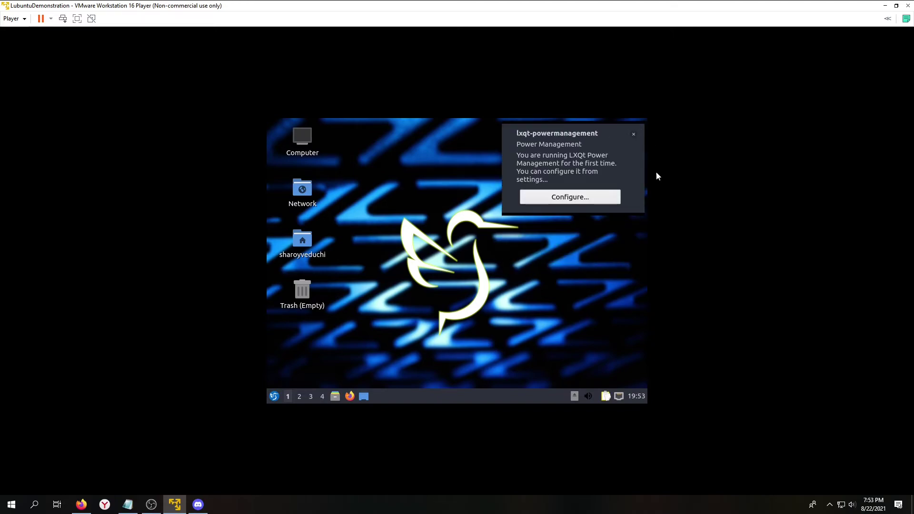
pyautogui.click(634, 136)
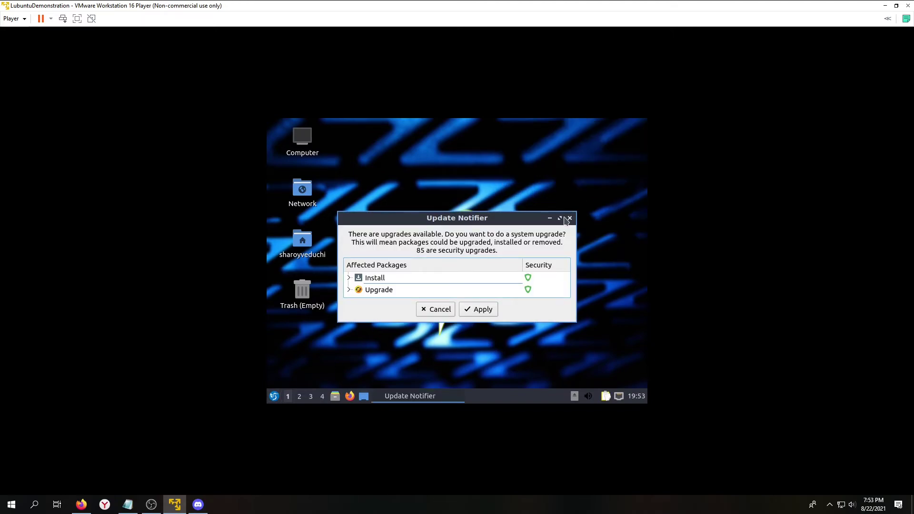
pyautogui.click(531, 278)
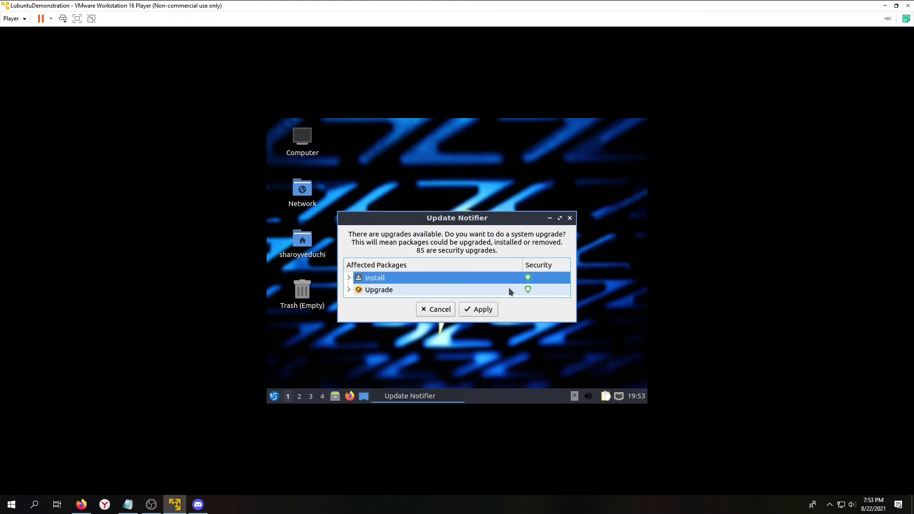
pyautogui.click(464, 312)
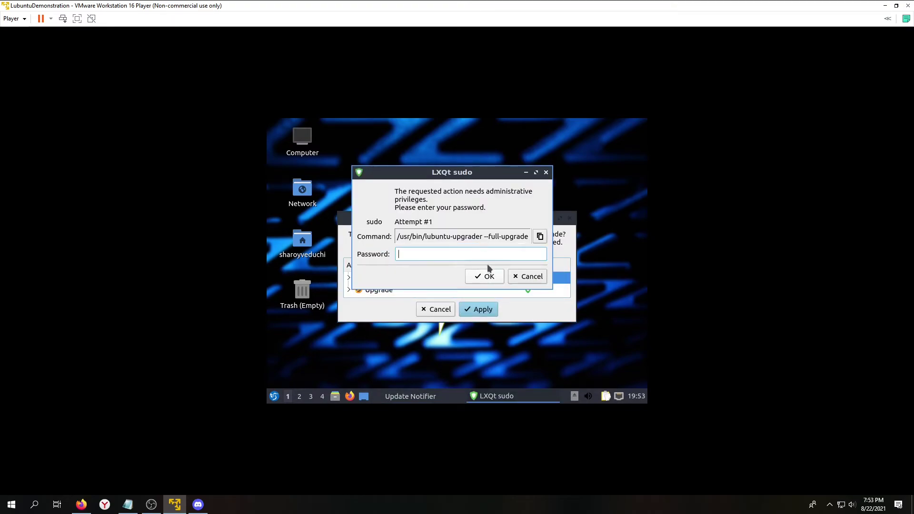
pyautogui.write('*')
pyautogui.click(485, 276)
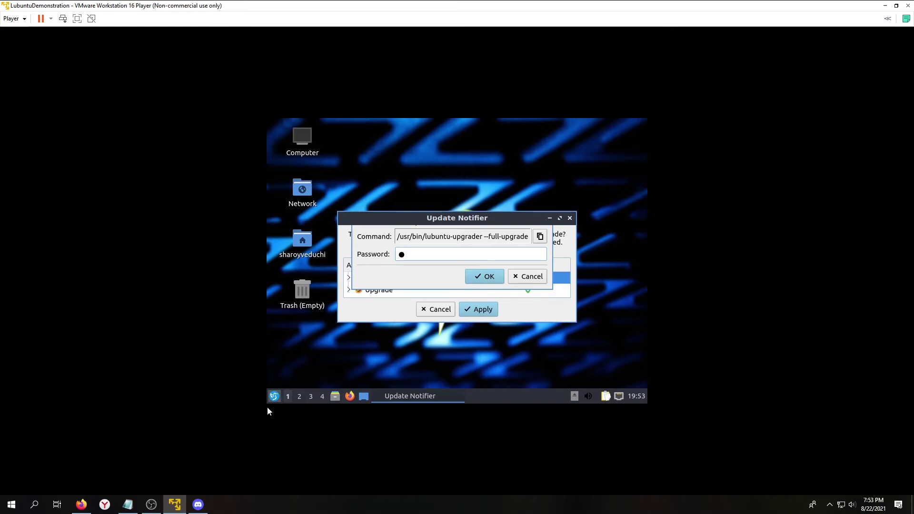
pyautogui.click(271, 398)
# - In Monitor Settings, choose 1680x1050 resolution and apply it to the guest
pyautogui.moveTo(308, 258)
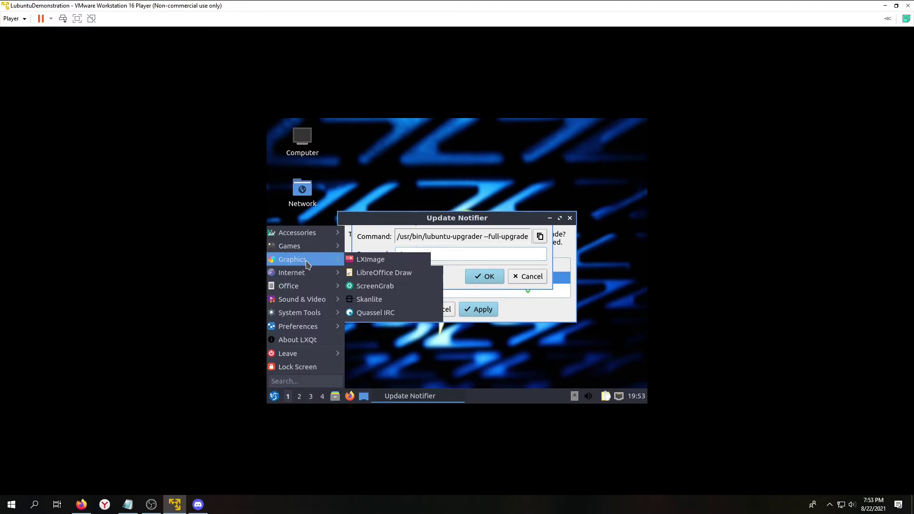
pyautogui.moveTo(304, 327)
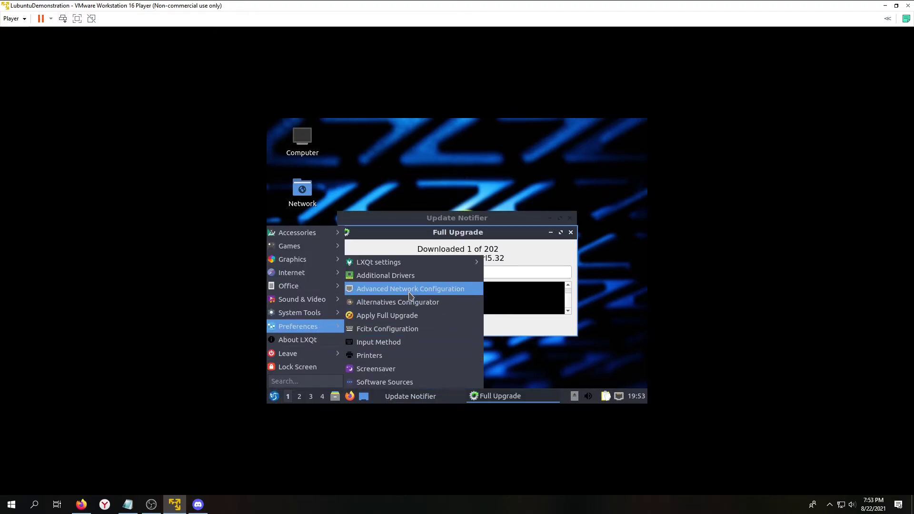
pyautogui.moveTo(421, 268)
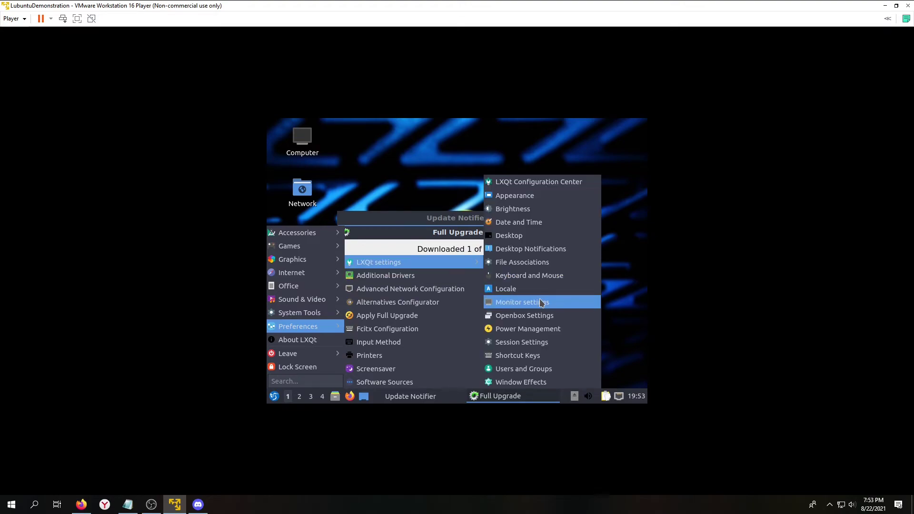
pyautogui.click(542, 301)
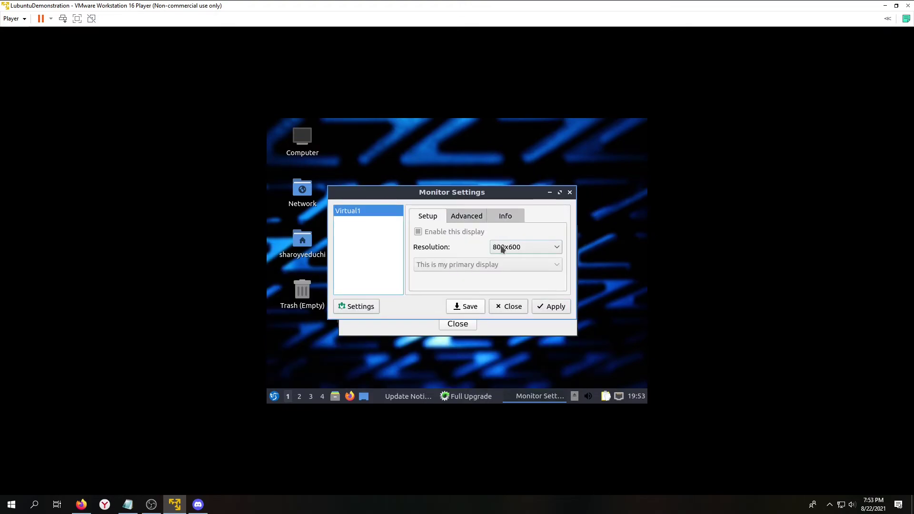
pyautogui.click(511, 248)
pyautogui.scroll(6, 535, 314)
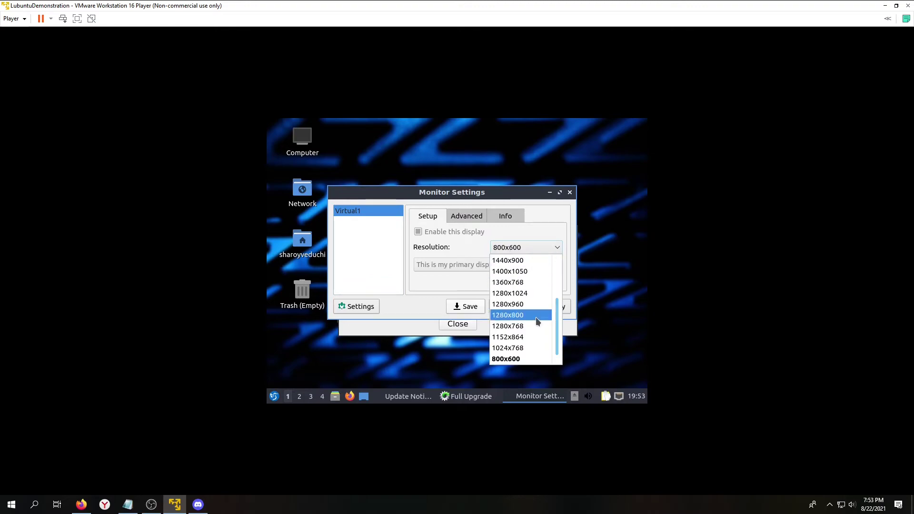
pyautogui.scroll(1, 533, 324)
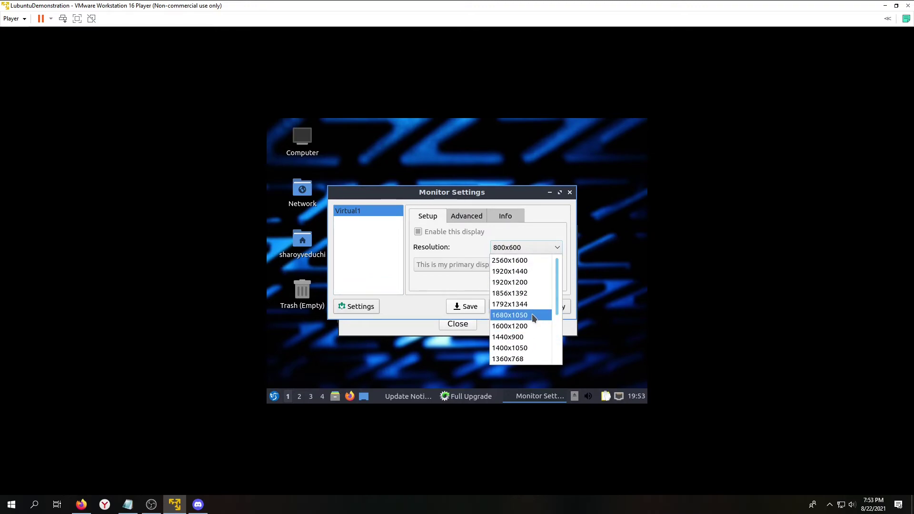
pyautogui.scroll(-3, 535, 328)
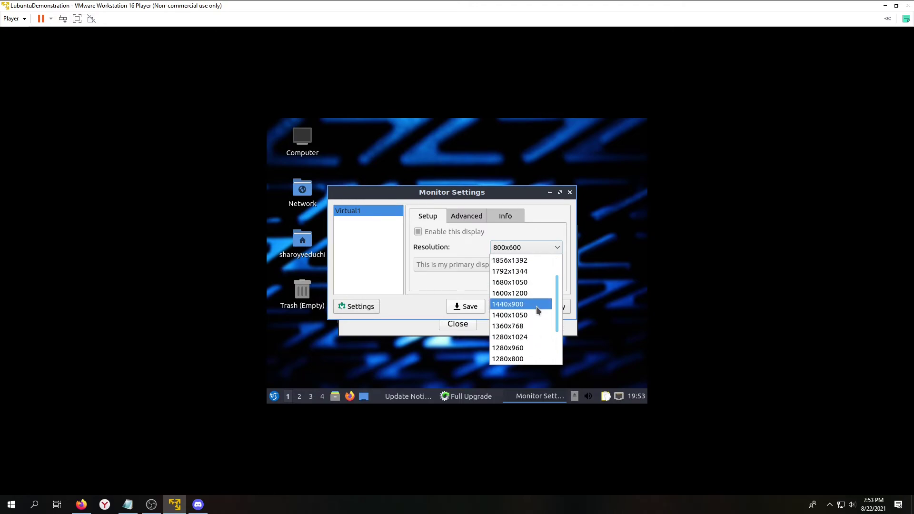
pyautogui.click(542, 282)
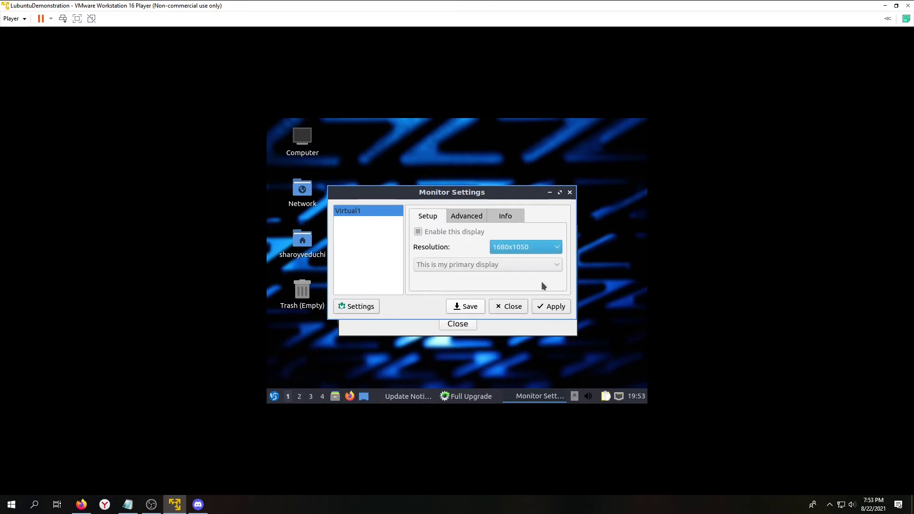
pyautogui.click(550, 305)
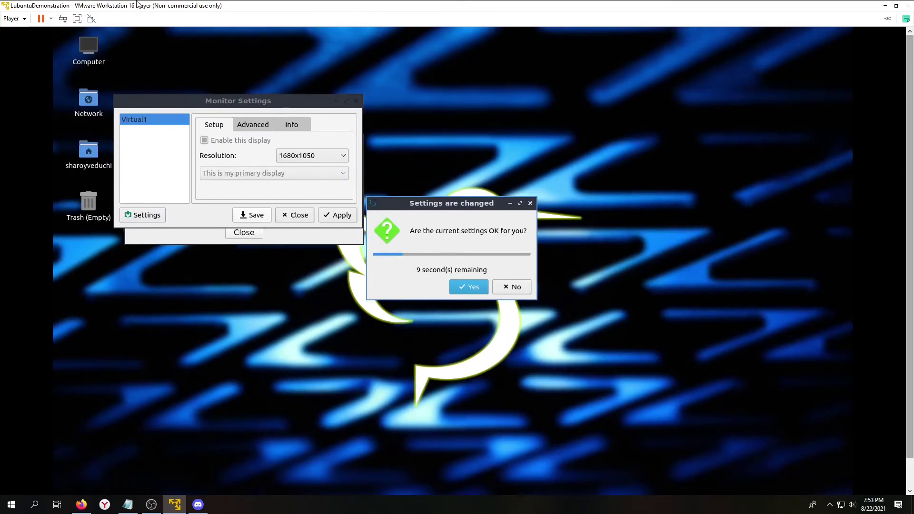
# - Switch the VM to full screen, keep the 1680x1050 settings, and move the window aside
pyautogui.click(76, 18)
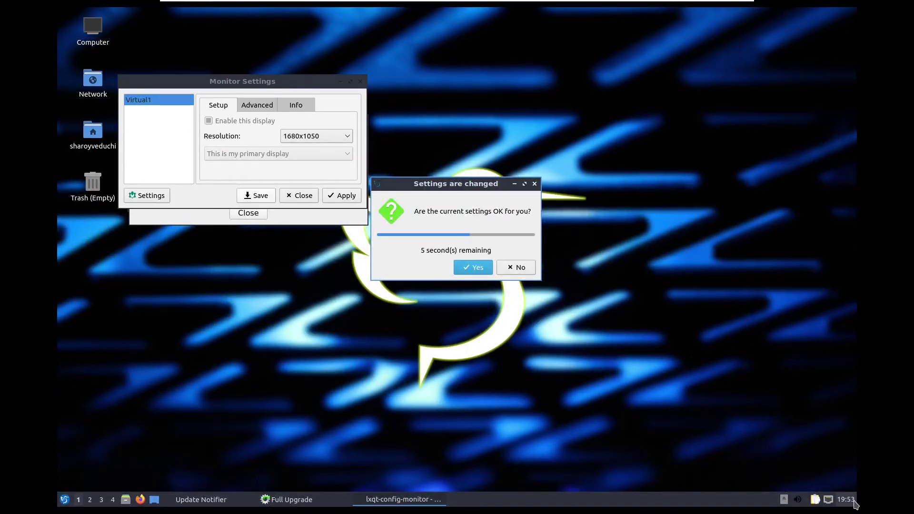
pyautogui.click(467, 270)
pyautogui.click(306, 137)
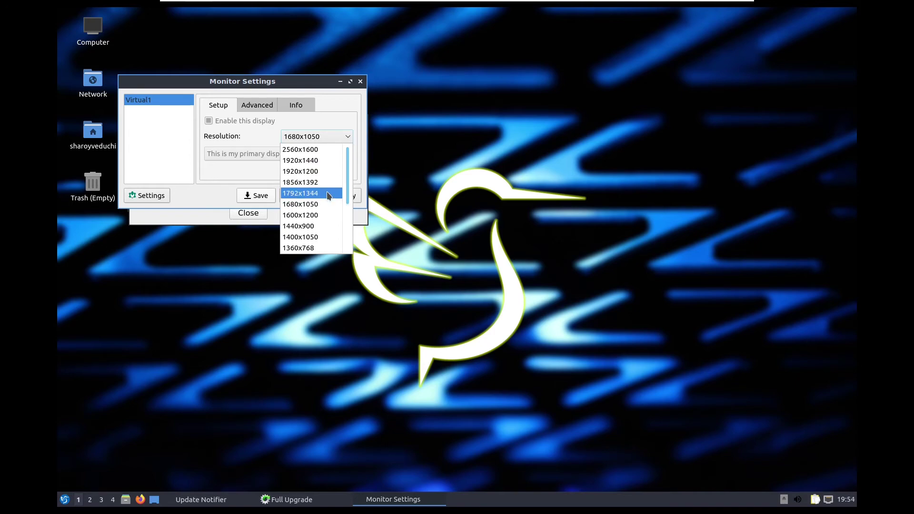
pyautogui.click(320, 135)
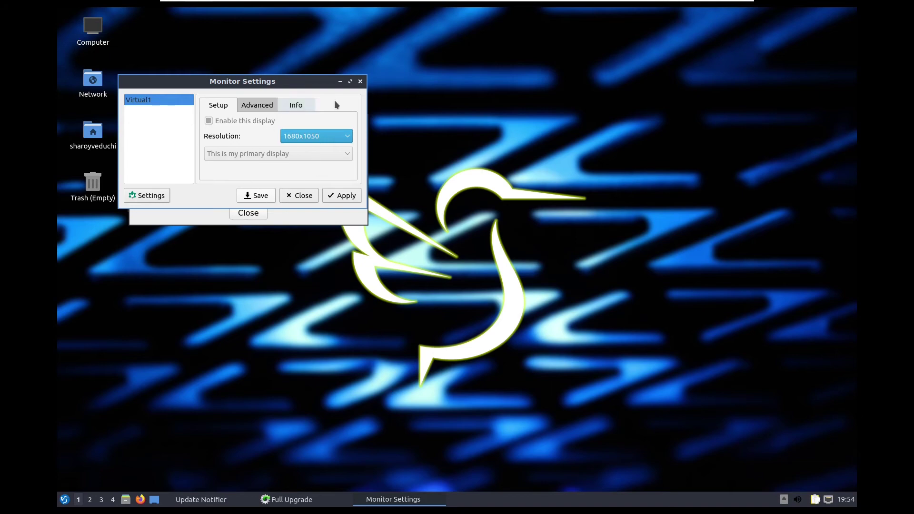
pyautogui.moveTo(232, 87); pyautogui.dragTo(507, 159)
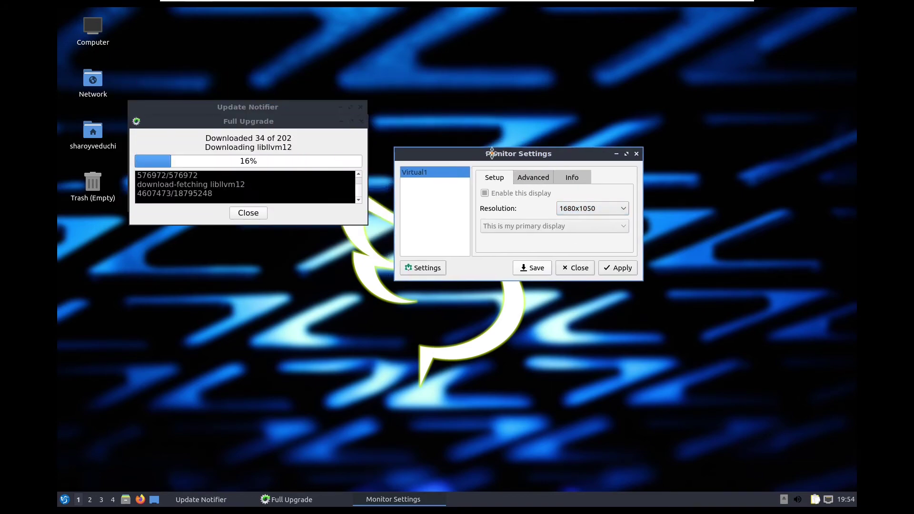
# - Close Monitor Settings and launch QTerminal from the System Tools menu
pyautogui.click(636, 154)
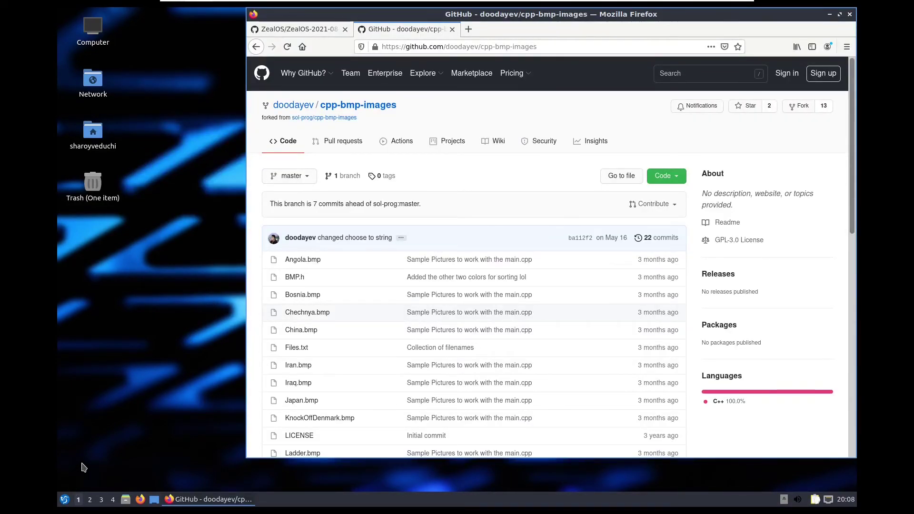
pyautogui.click(65, 500)
pyautogui.moveTo(90, 415)
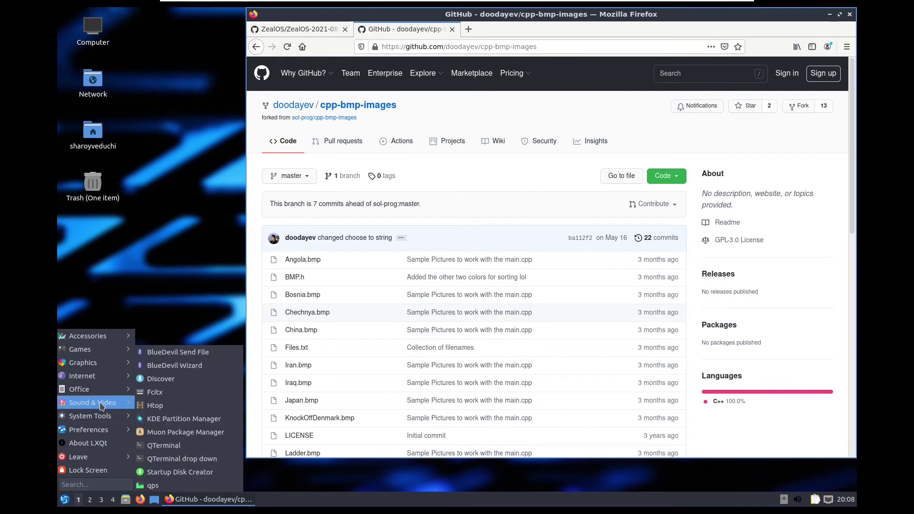
pyautogui.click(181, 447)
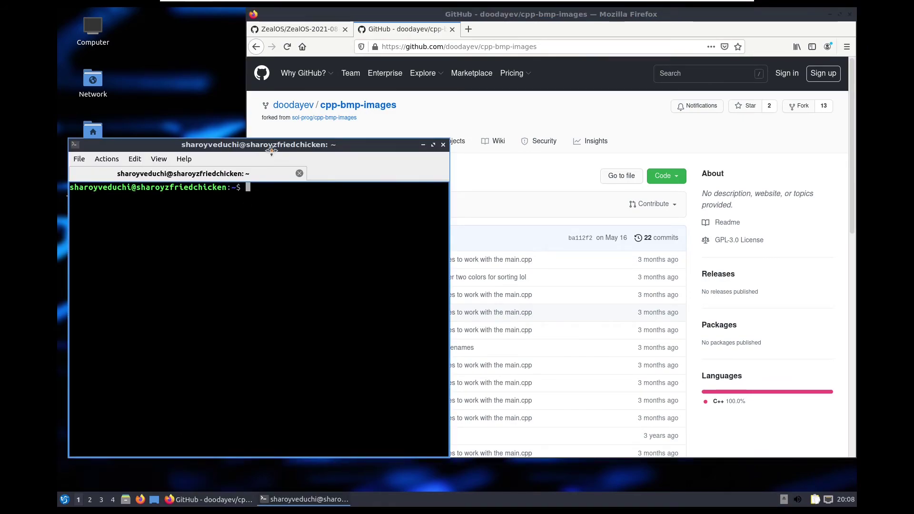
pyautogui.moveTo(263, 151); pyautogui.dragTo(319, 177)
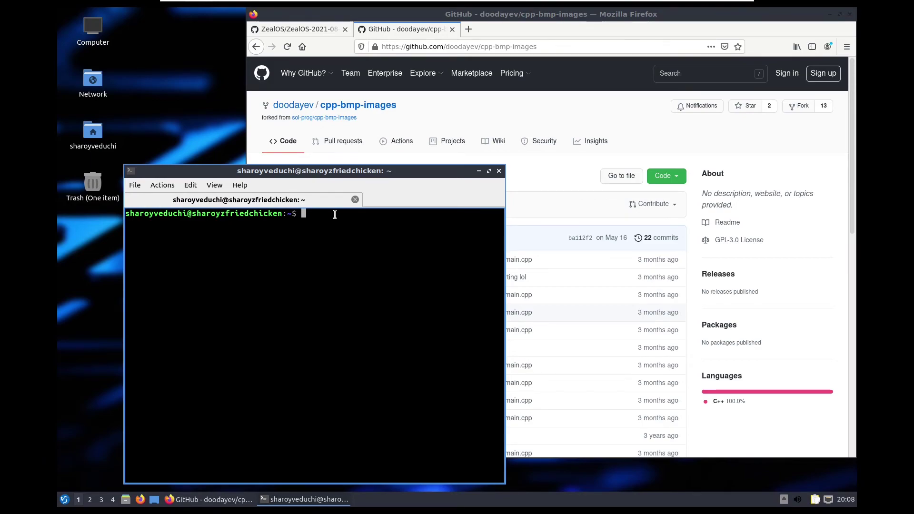
# - Run sudo apt install git and authorize it with the administrator password
pyautogui.write('sudo apt install git')
pyautogui.press('Return')
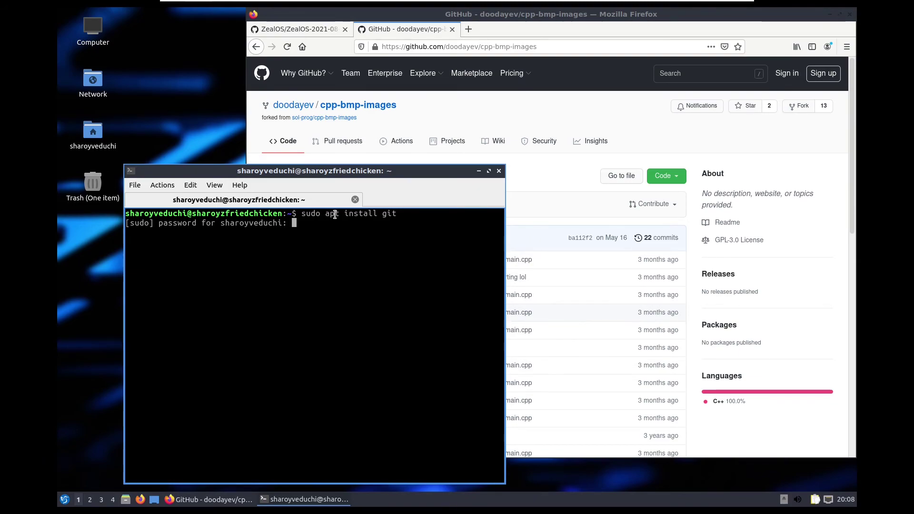
pyautogui.press('Return')
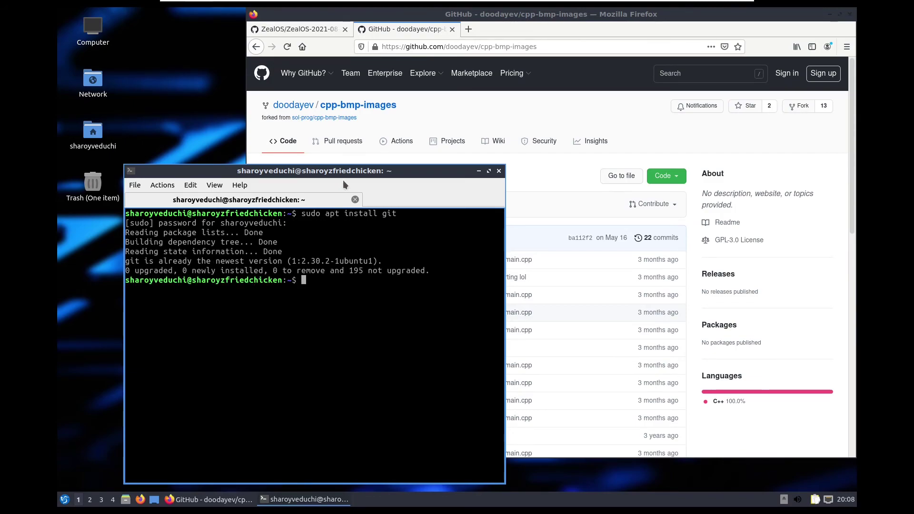
# - Run git clone with the cpp-bmp-images URL copied from Firefox's address bar
pyautogui.click(510, 29)
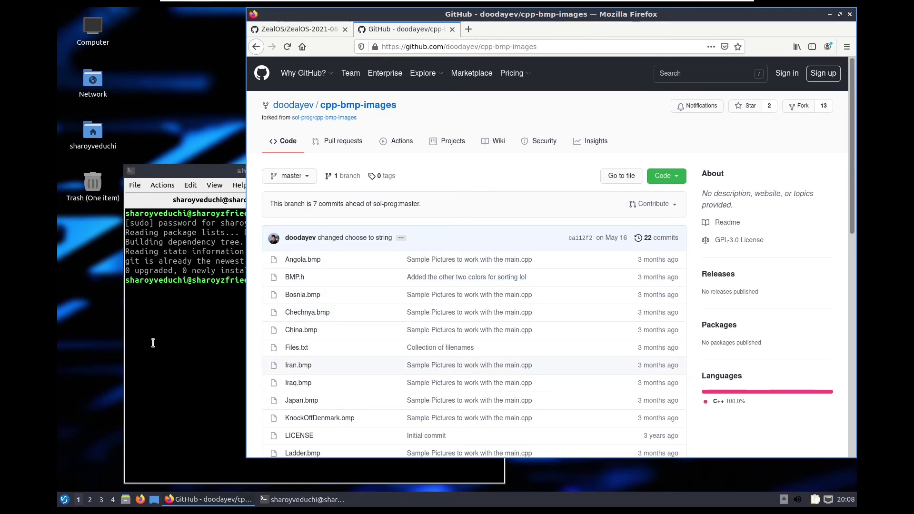
pyautogui.click(152, 343)
pyautogui.write('git clone')
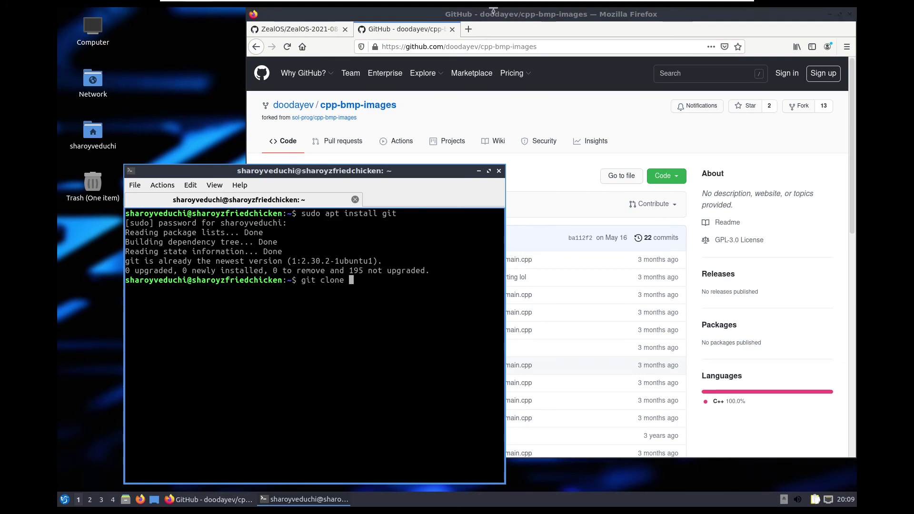
pyautogui.click(459, 46)
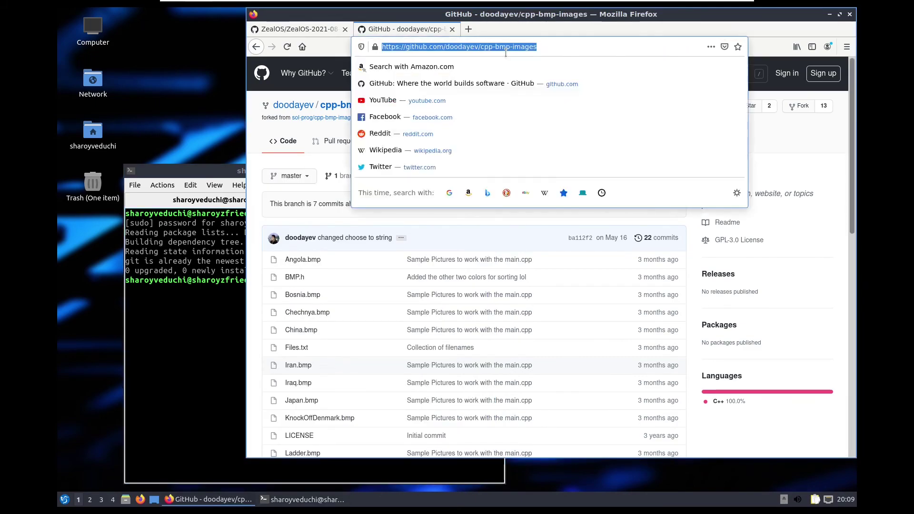
pyautogui.click(397, 288)
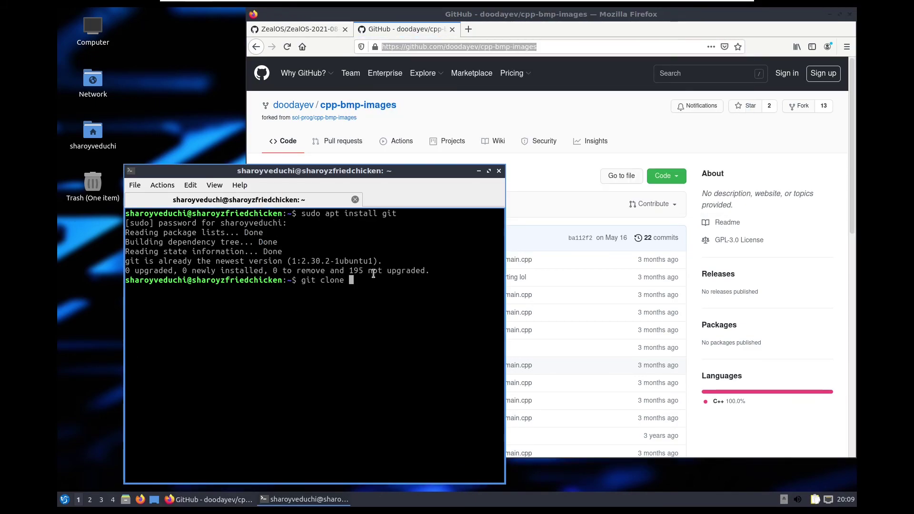
pyautogui.write('https://github.com/doodayev/cpp-bmp-images')
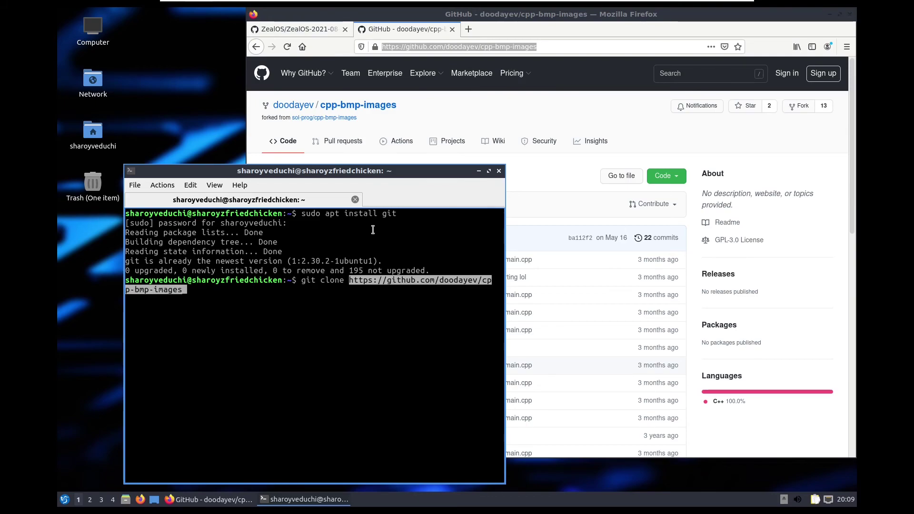
pyautogui.press('Return')
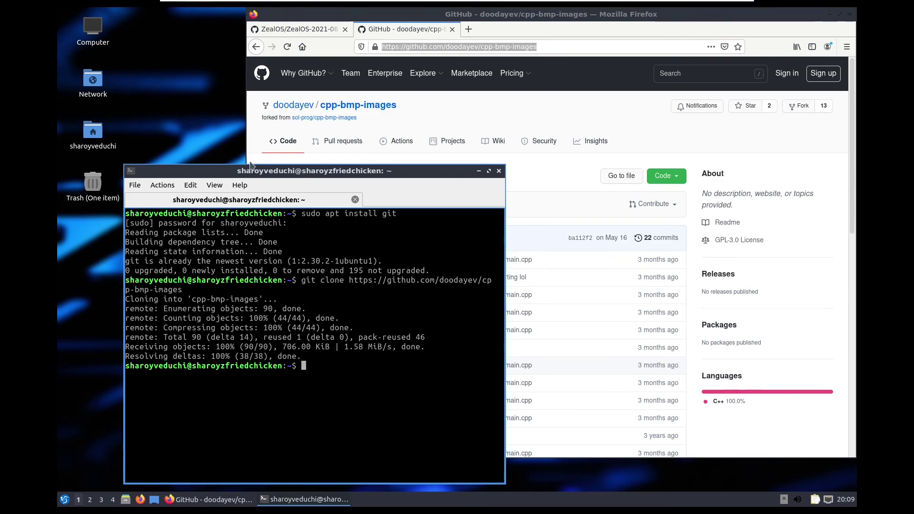
# - Change into ~/Desktop and rerun the git clone command there
pyautogui.write('c')
pyautogui.press('BackSpace')
pyautogui.press('BackSpace')
pyautogui.write('d')
pyautogui.press('BackSpace')
pyautogui.press('BackSpace')
pyautogui.write('cd Desktop')
pyautogui.press('Return')
pyautogui.press('Up')
pyautogui.press('Up')
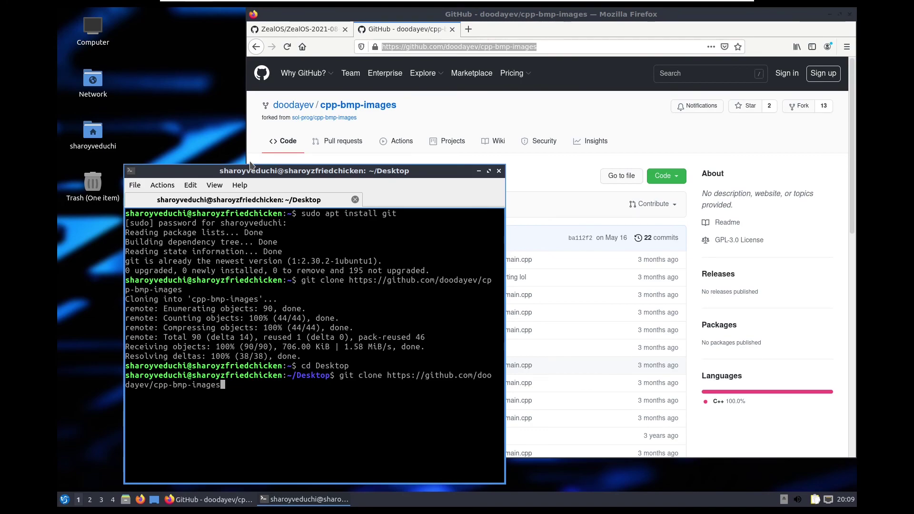
pyautogui.press('Return')
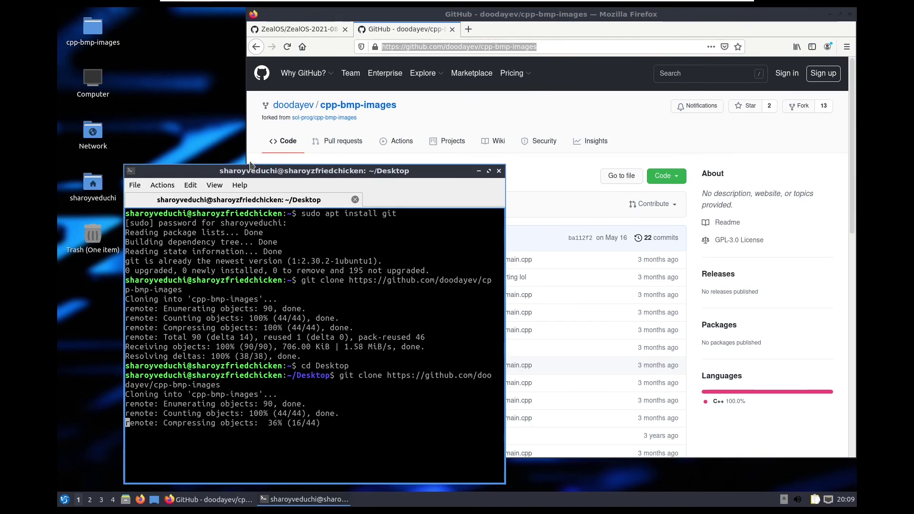